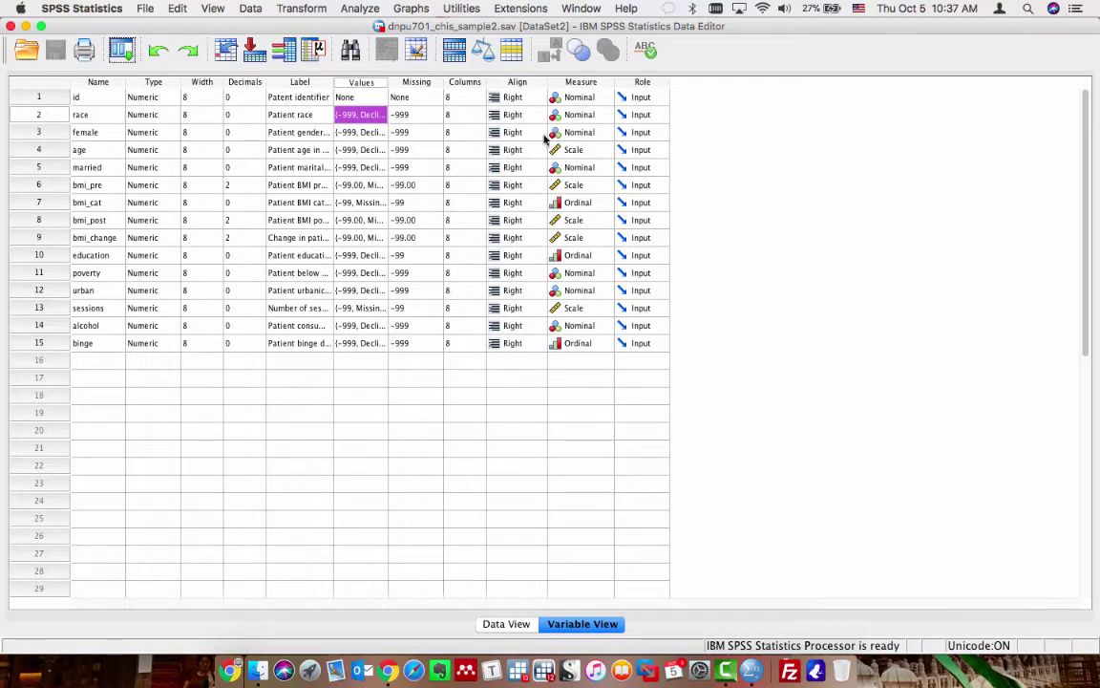
# Run a frequency table for the Patient urbanicity variable
pyautogui.click(346, 7)
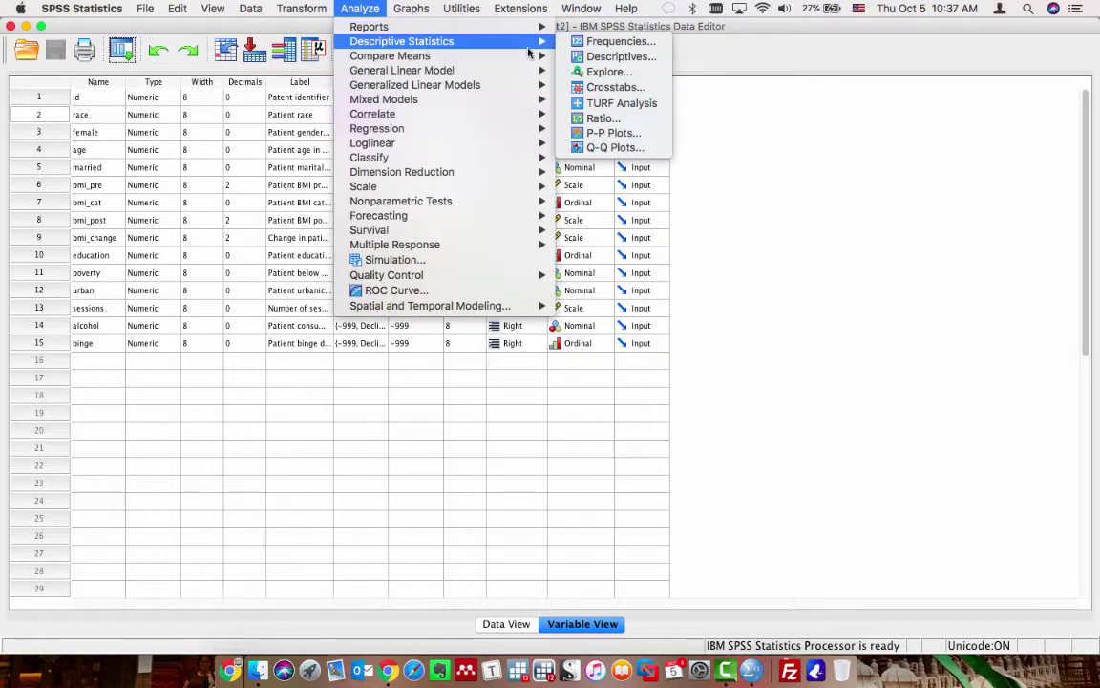
pyautogui.moveTo(516, 41)
pyautogui.click(577, 40)
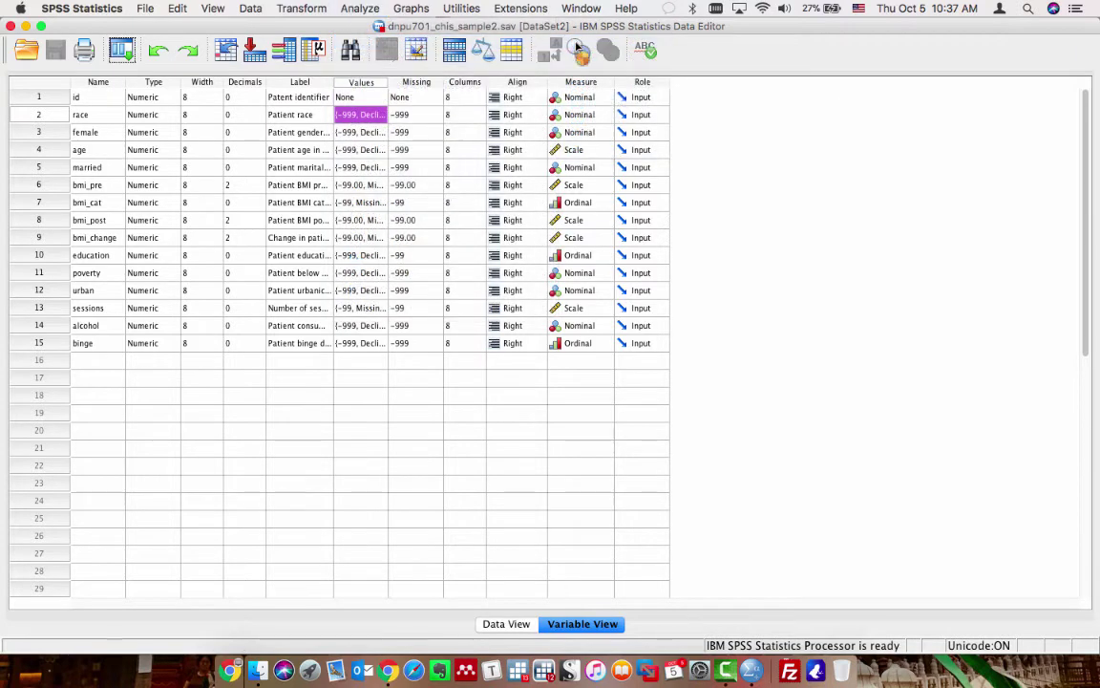
pyautogui.scroll(-3, 451, 363)
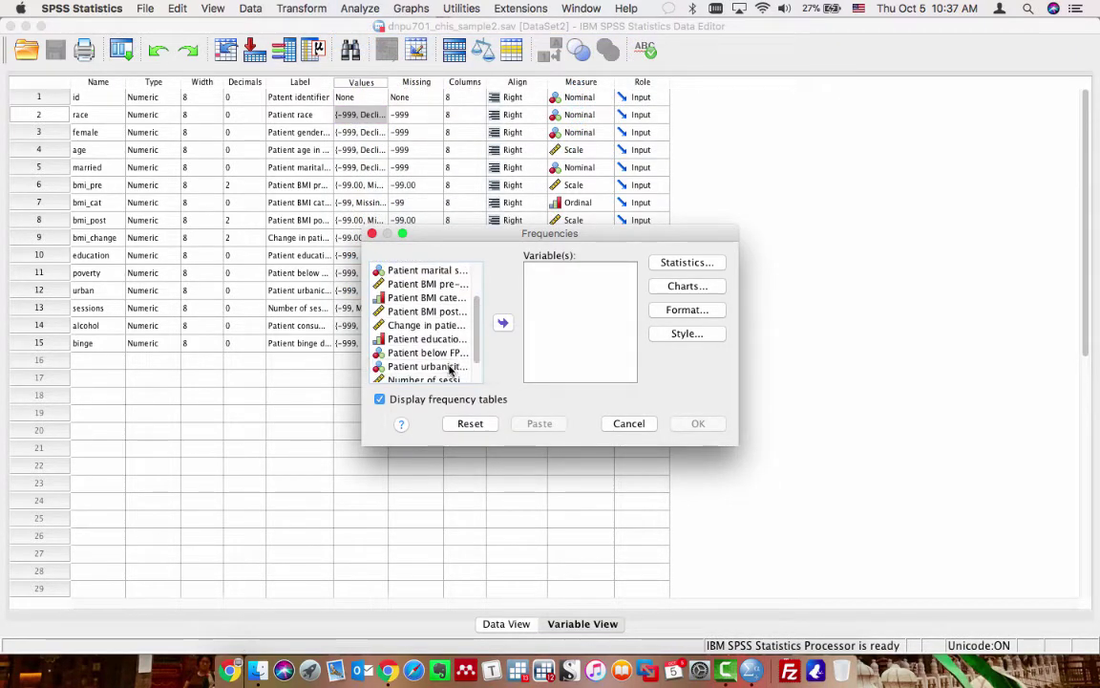
pyautogui.click(427, 366)
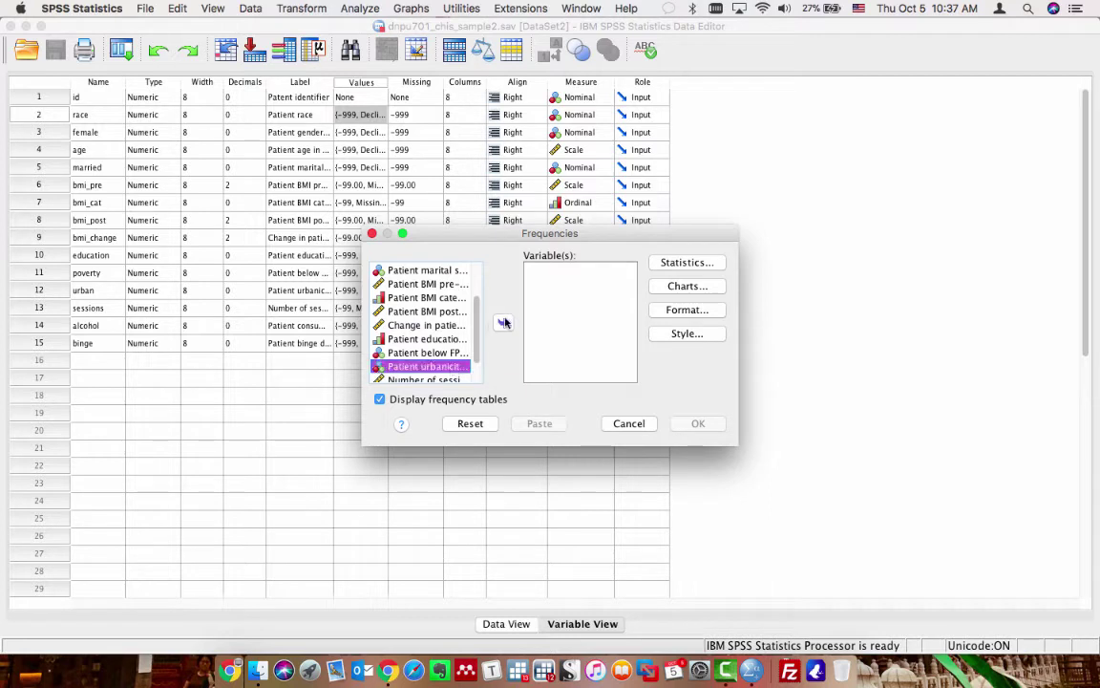
pyautogui.click(505, 324)
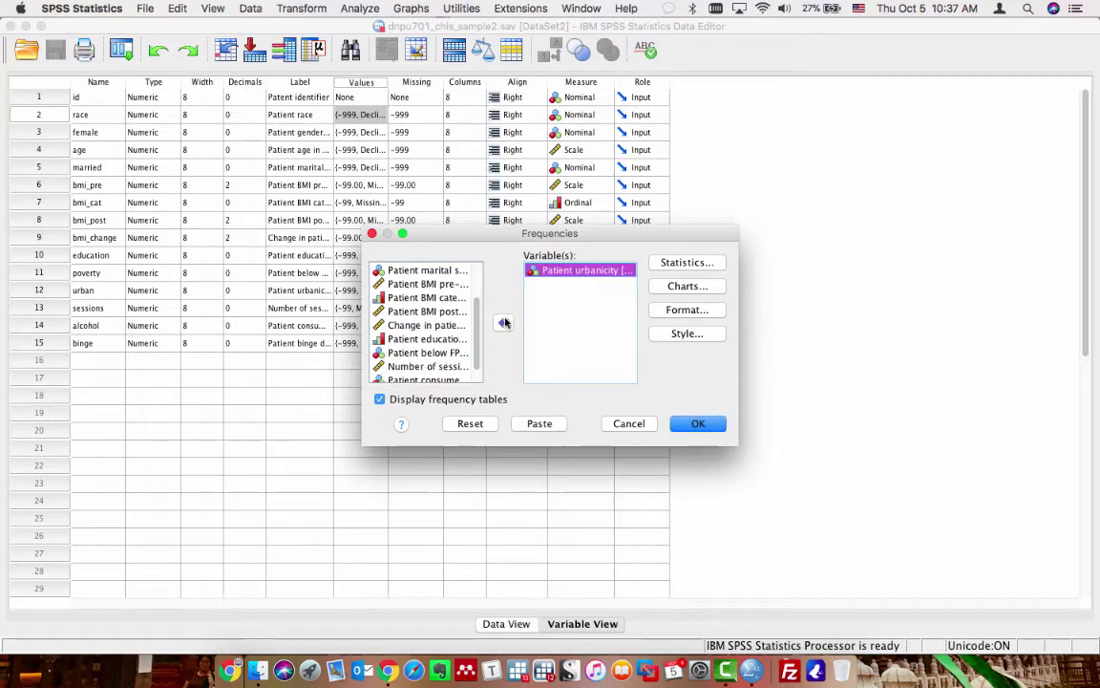
pyautogui.click(700, 424)
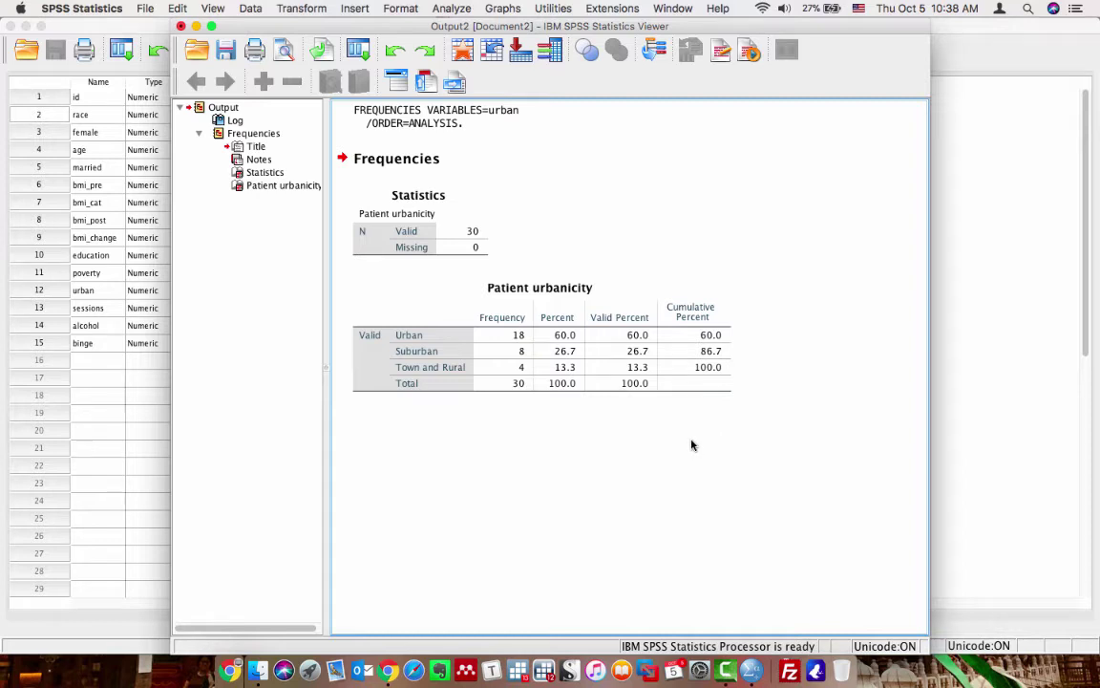
# Start creating dummy variables and choose Patient urbanicity [urban] as the source variable
pyautogui.click(304, 8)
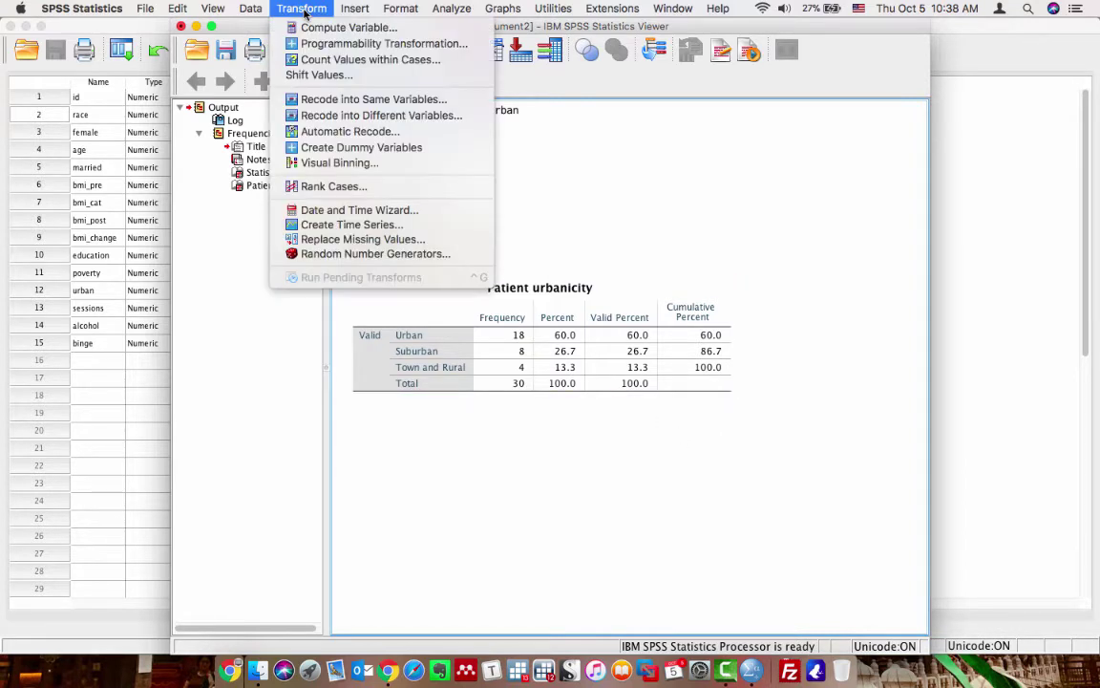
pyautogui.click(343, 148)
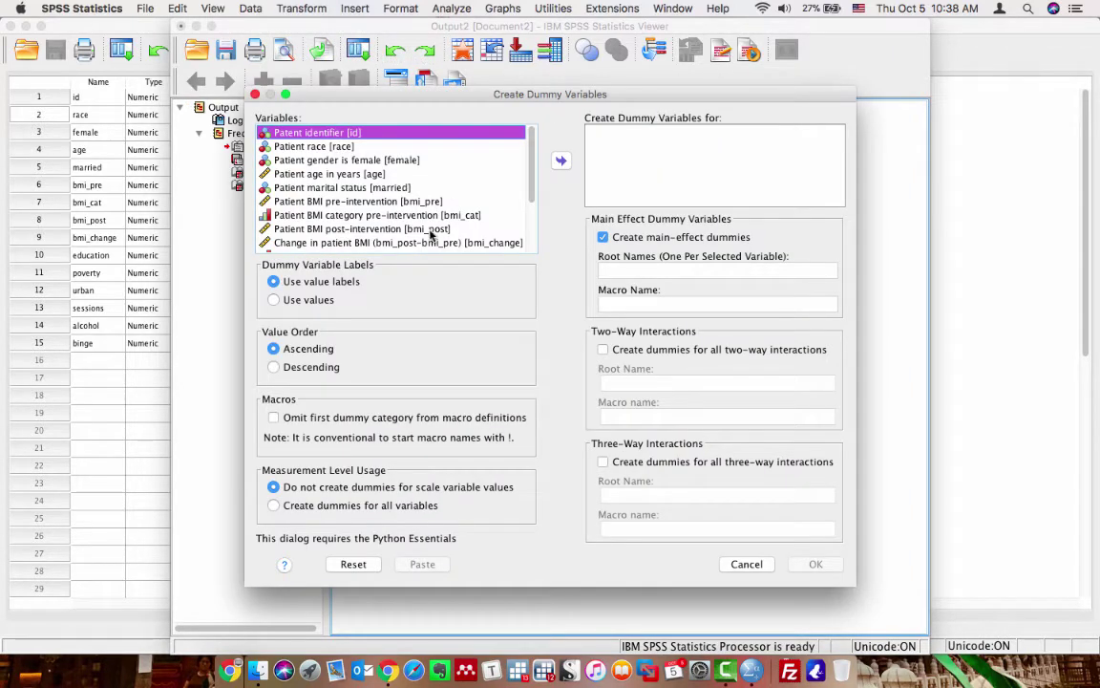
pyautogui.scroll(-5, 434, 227)
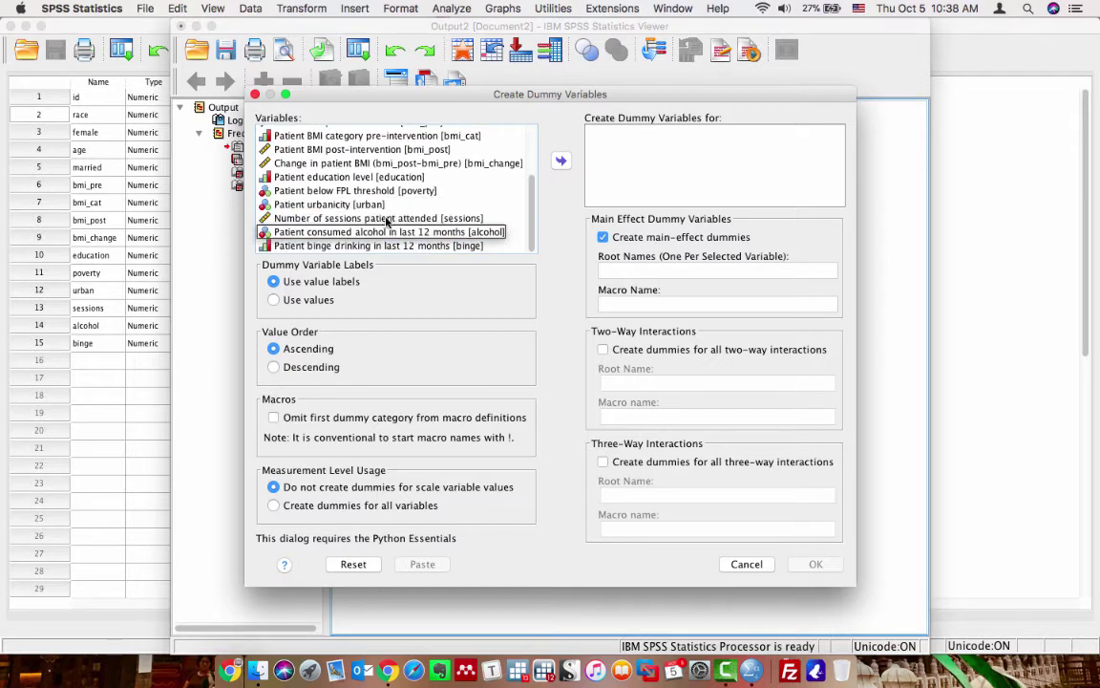
pyautogui.click(346, 207)
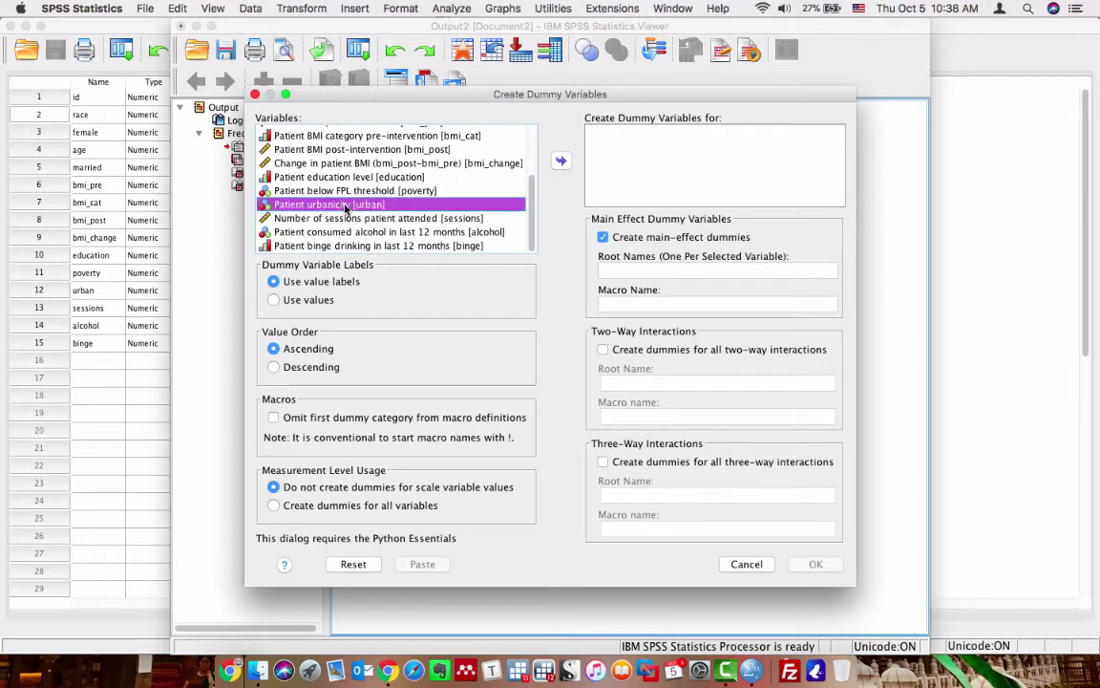
pyautogui.click(561, 160)
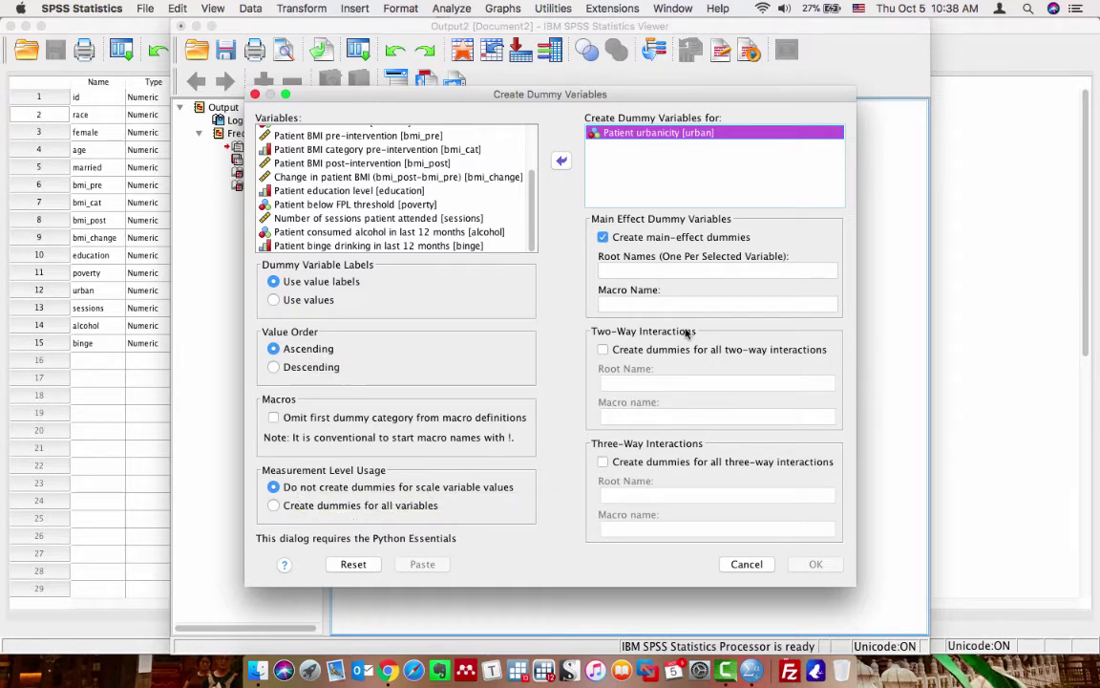
# Create the main-effect dummies with the root name urban and check the Variable Creation table in the output
pyautogui.click(660, 269)
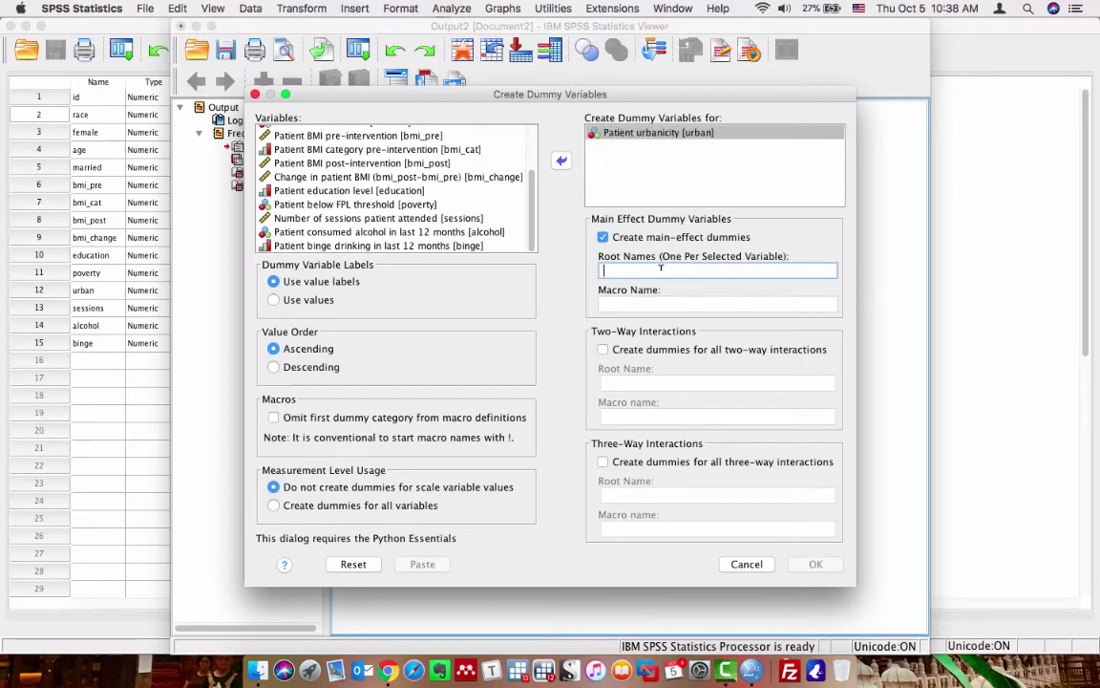
pyautogui.write('urban_')
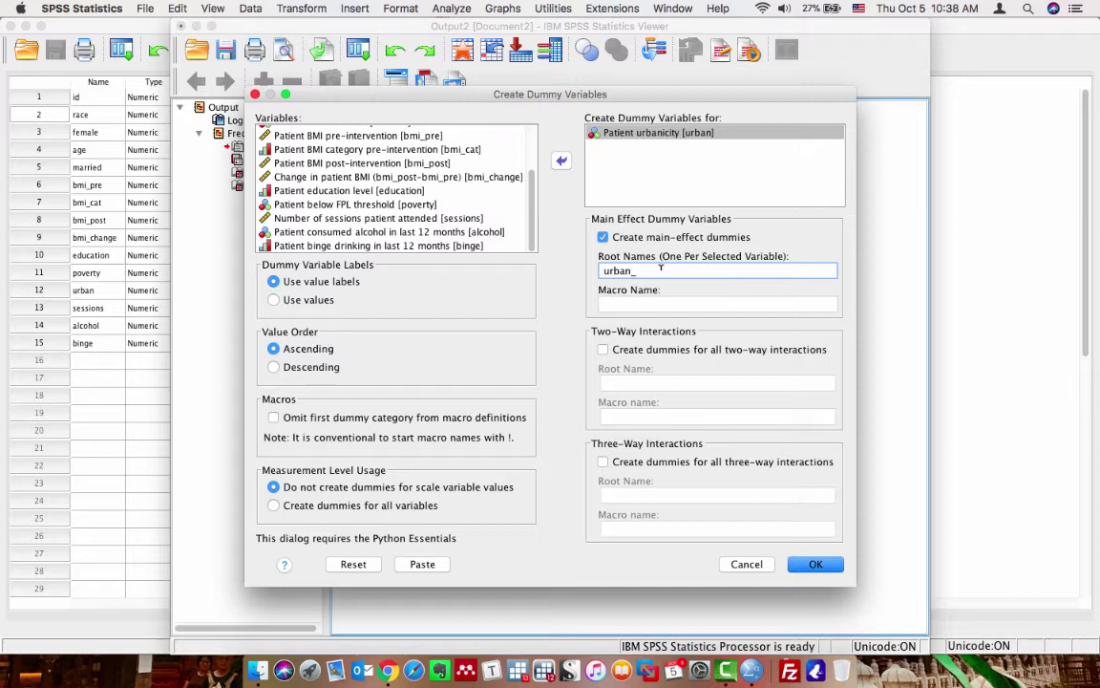
pyautogui.press('BackSpace')
pyautogui.click(815, 564)
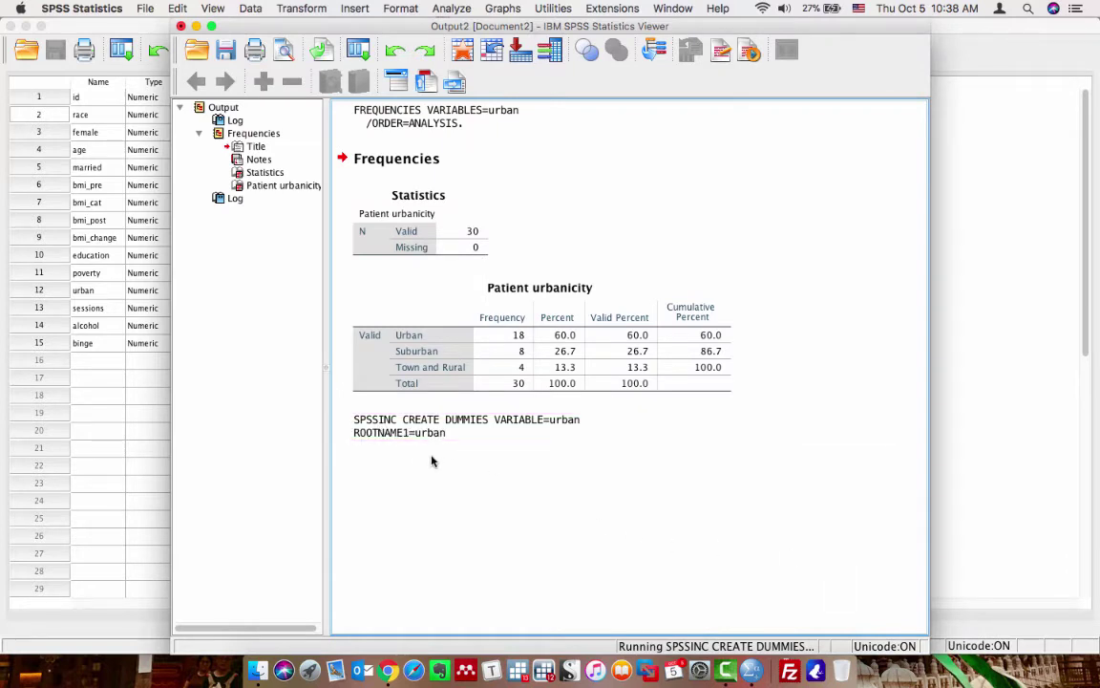
pyautogui.click(580, 476)
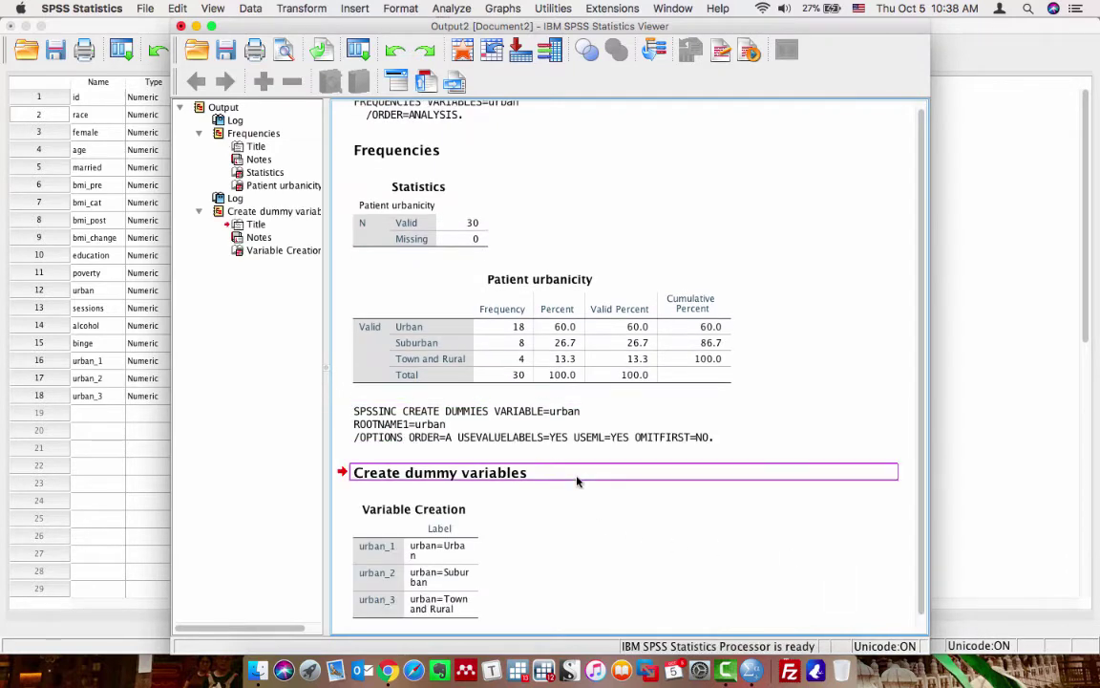
pyautogui.scroll(-1, 579, 477)
pyautogui.click(457, 524)
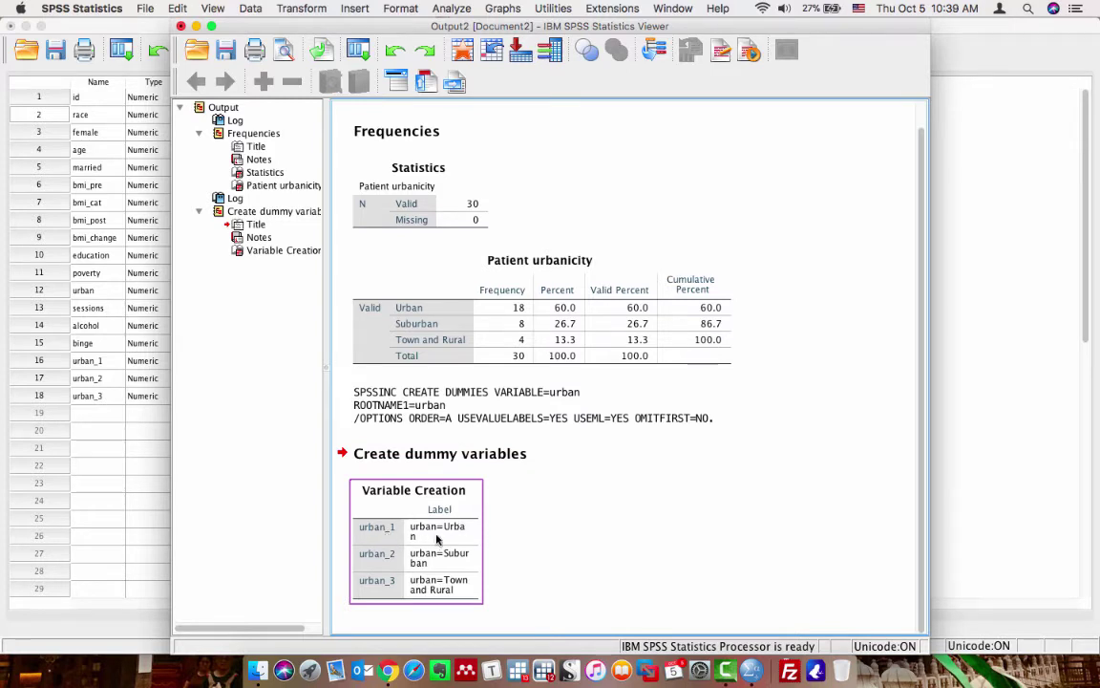
pyautogui.doubleClick(440, 564)
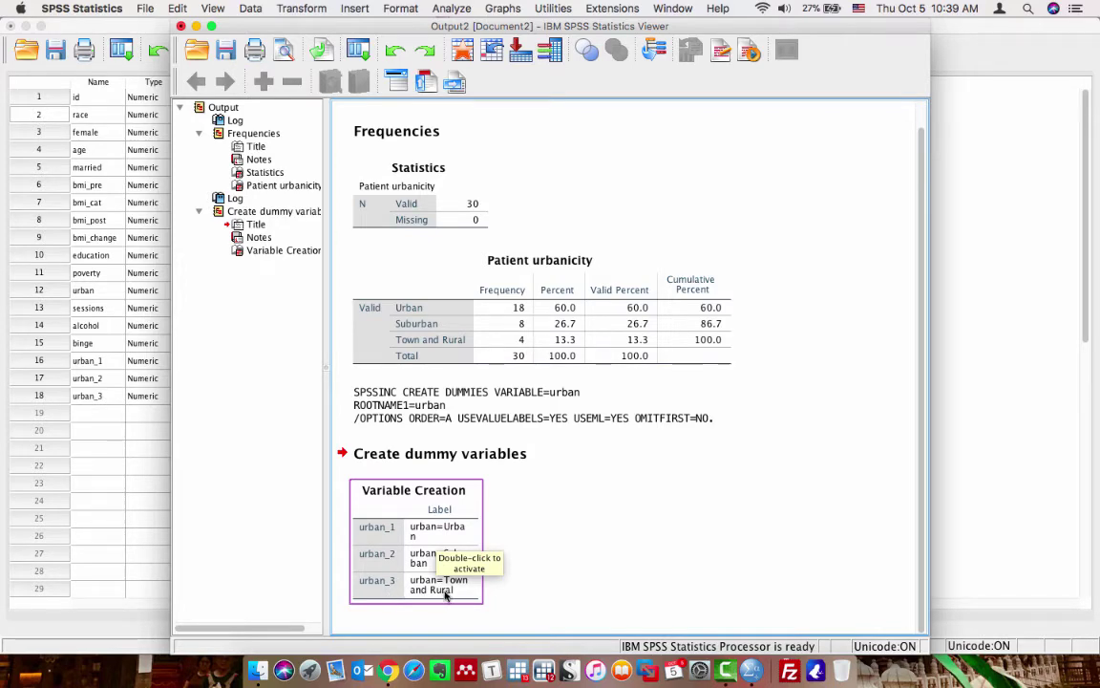
# Run frequency tables for the dummies urban_1, urban_2 and urban_3, taking Patient urbanicity out of the analysis
pyautogui.click(109, 630)
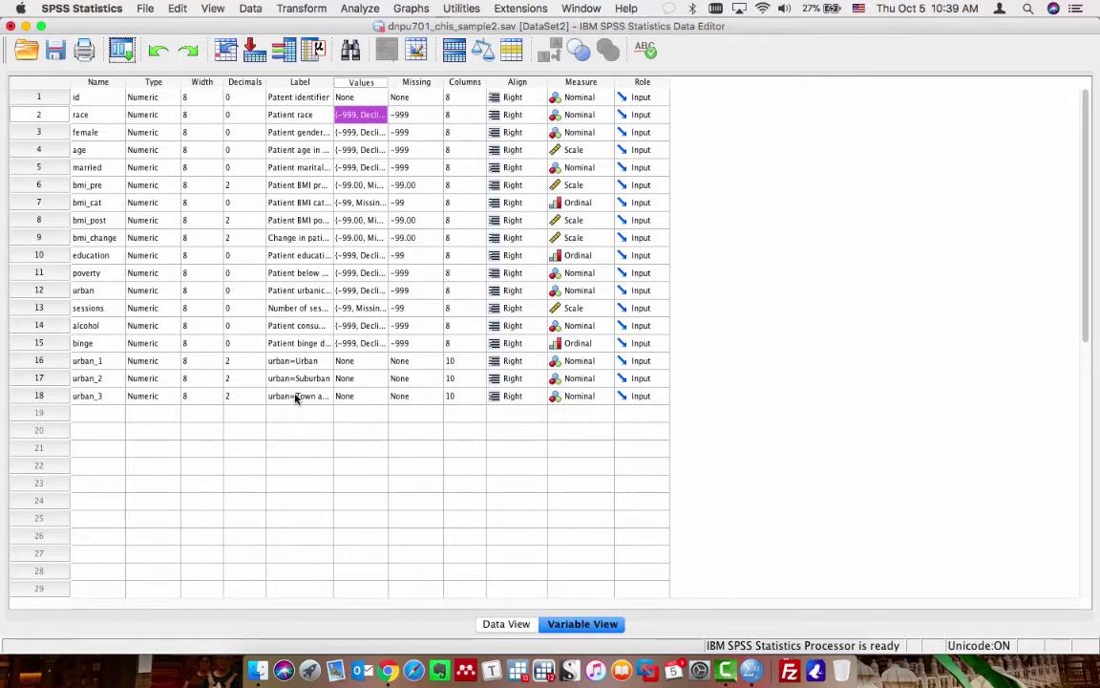
pyautogui.click(354, 7)
pyautogui.moveTo(401, 41)
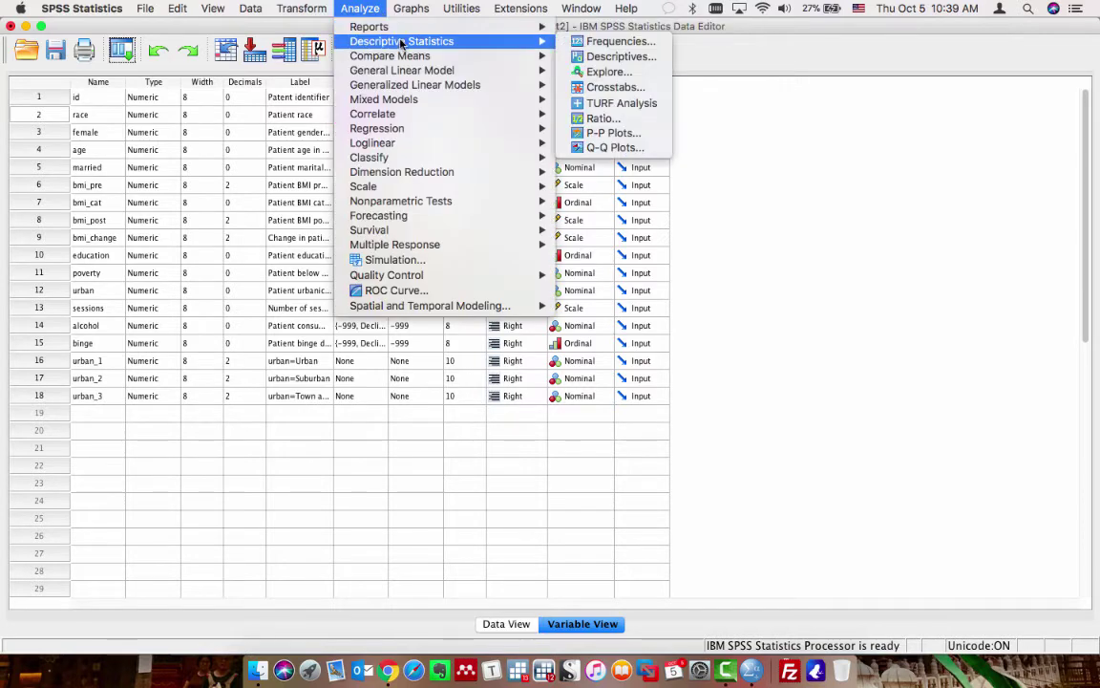
pyautogui.click(585, 42)
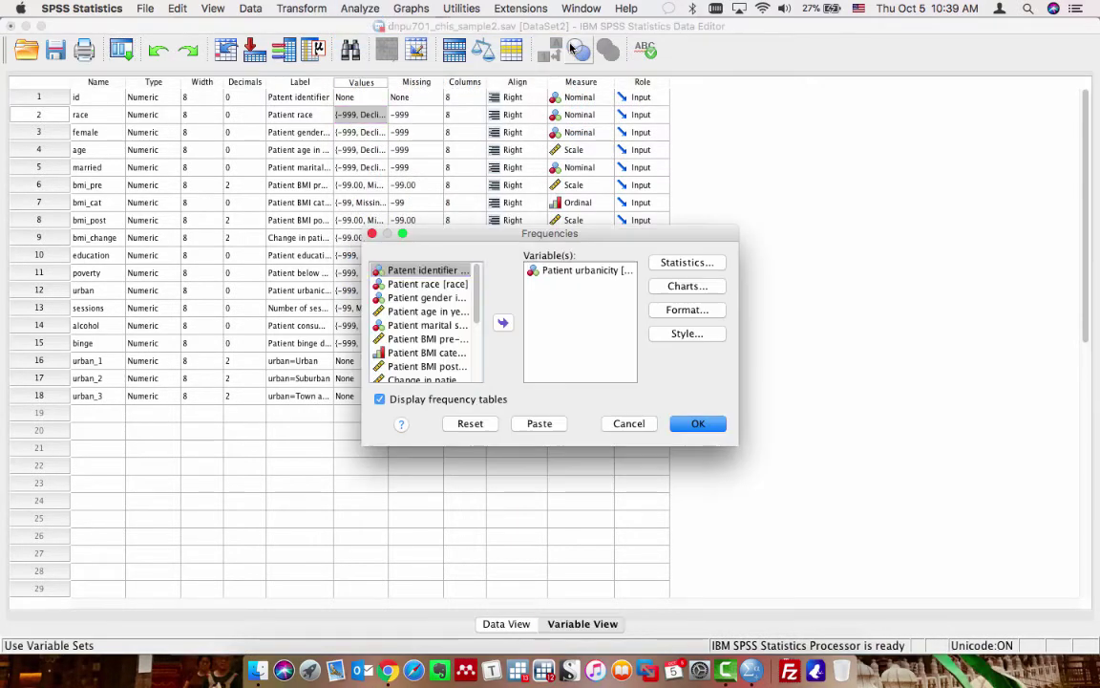
pyautogui.click(565, 272)
pyautogui.click(504, 323)
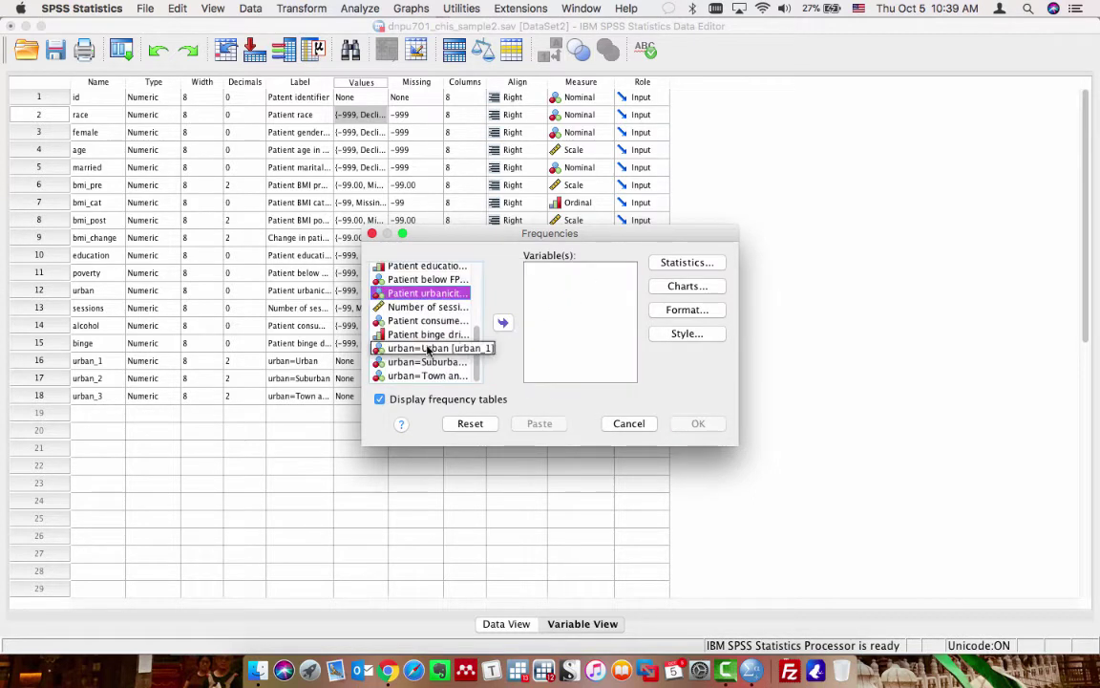
pyautogui.click(436, 349)
pyautogui.keyDown('shift'); pyautogui.click(428, 375); pyautogui.keyUp('shift')
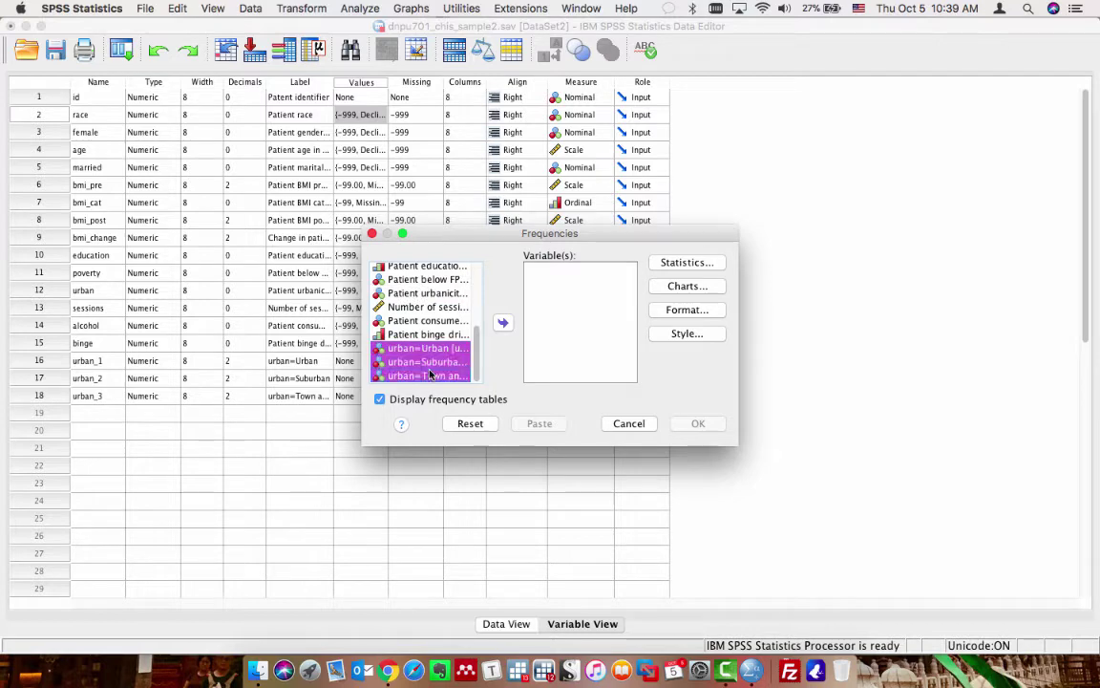
pyautogui.click(503, 323)
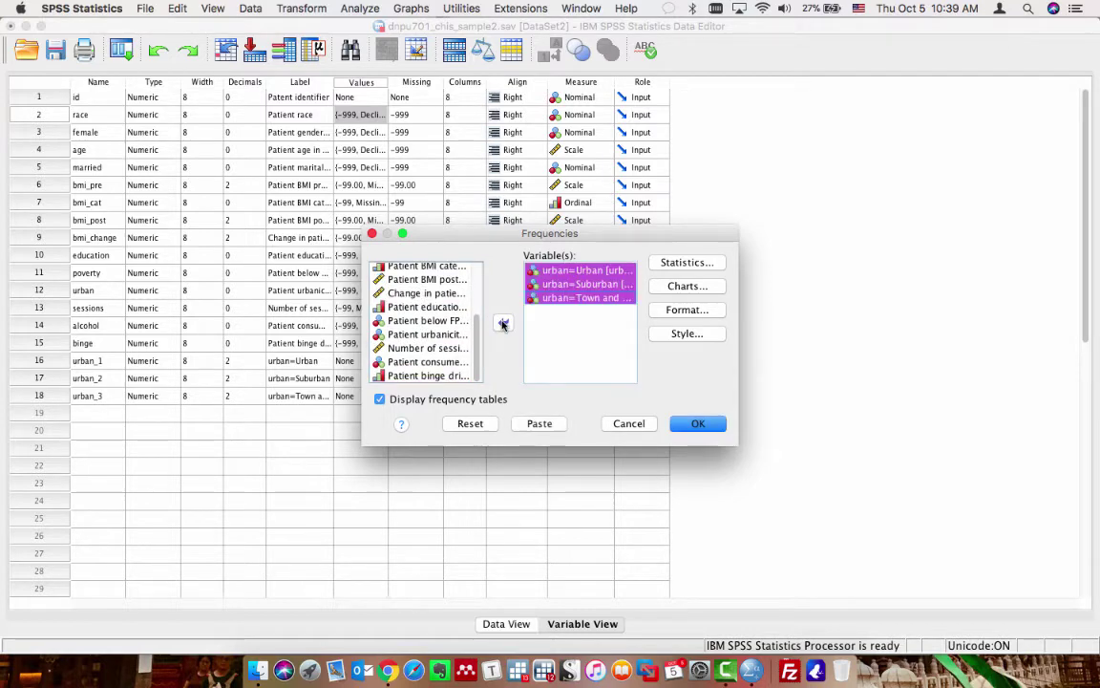
pyautogui.click(698, 424)
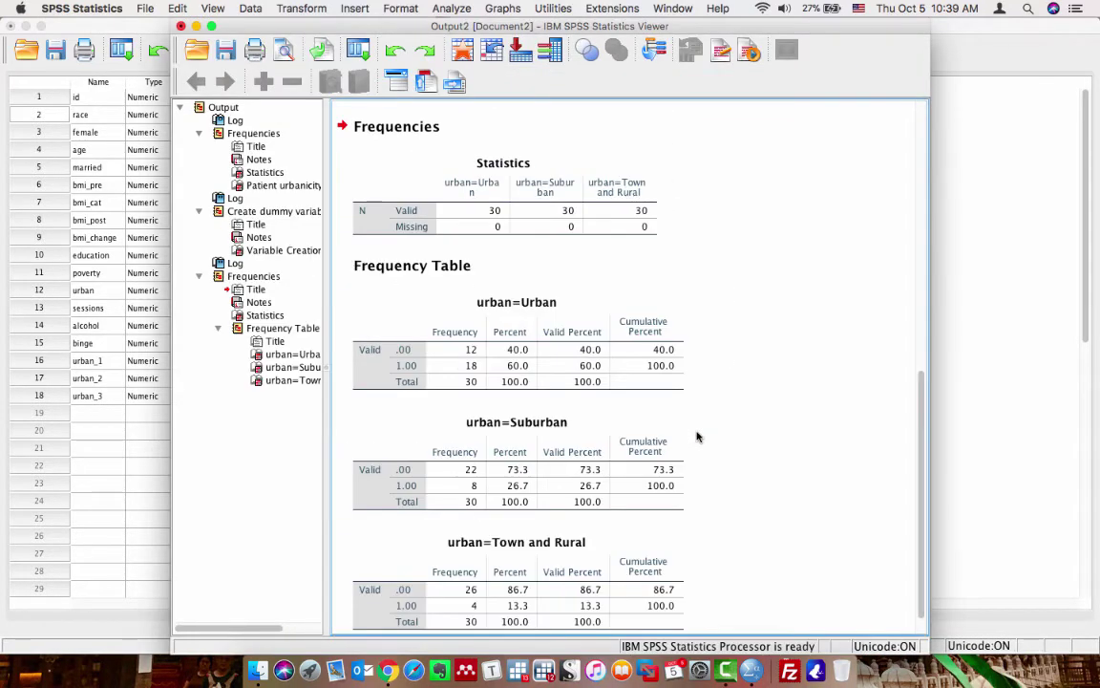
# Compare the Patient urbanicity frequencies with the frequency tables of the Urban, Suburban and Town and Rural dummies
pyautogui.scroll(10, 773, 371)
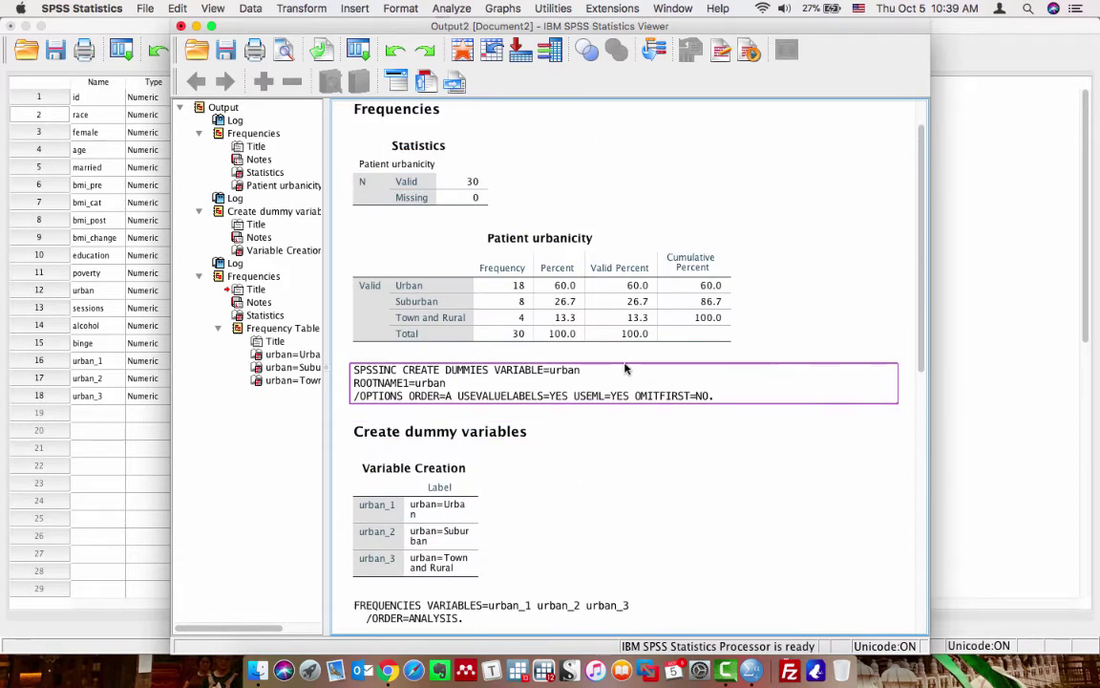
pyautogui.click(562, 331)
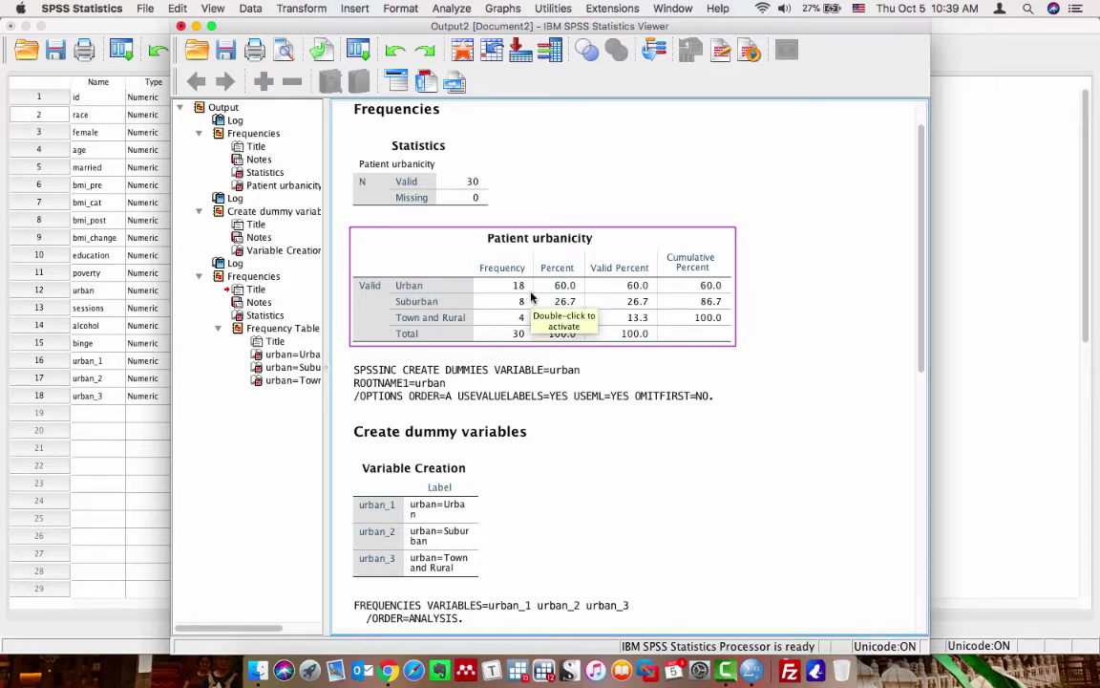
pyautogui.scroll(-10, 532, 297)
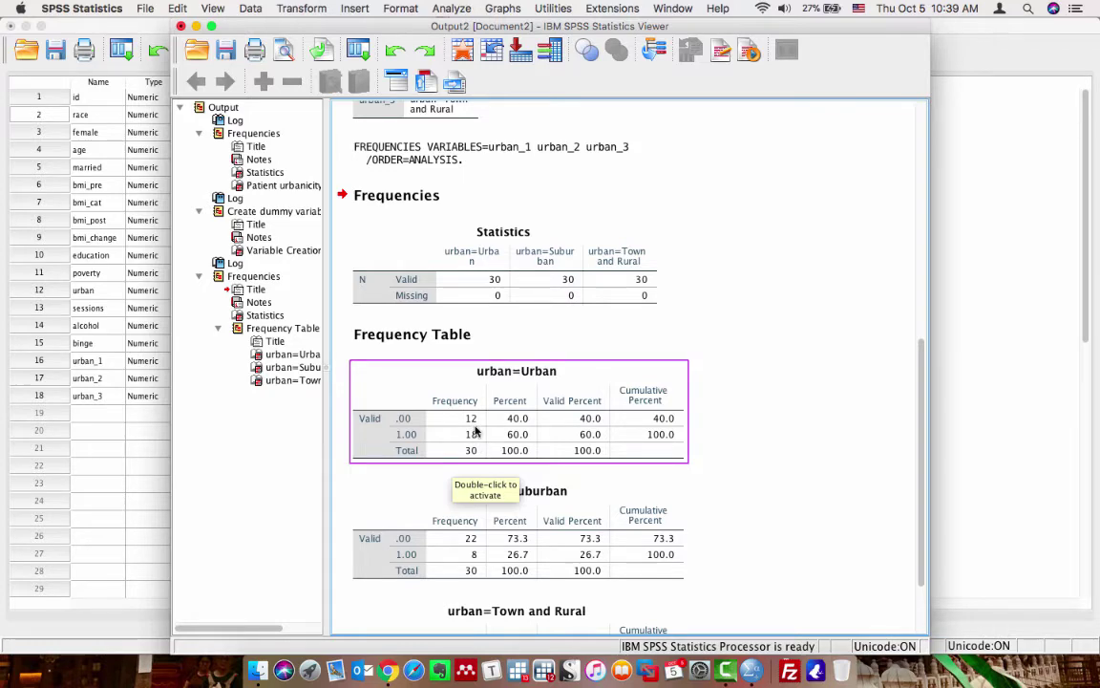
pyautogui.scroll(10, 474, 431)
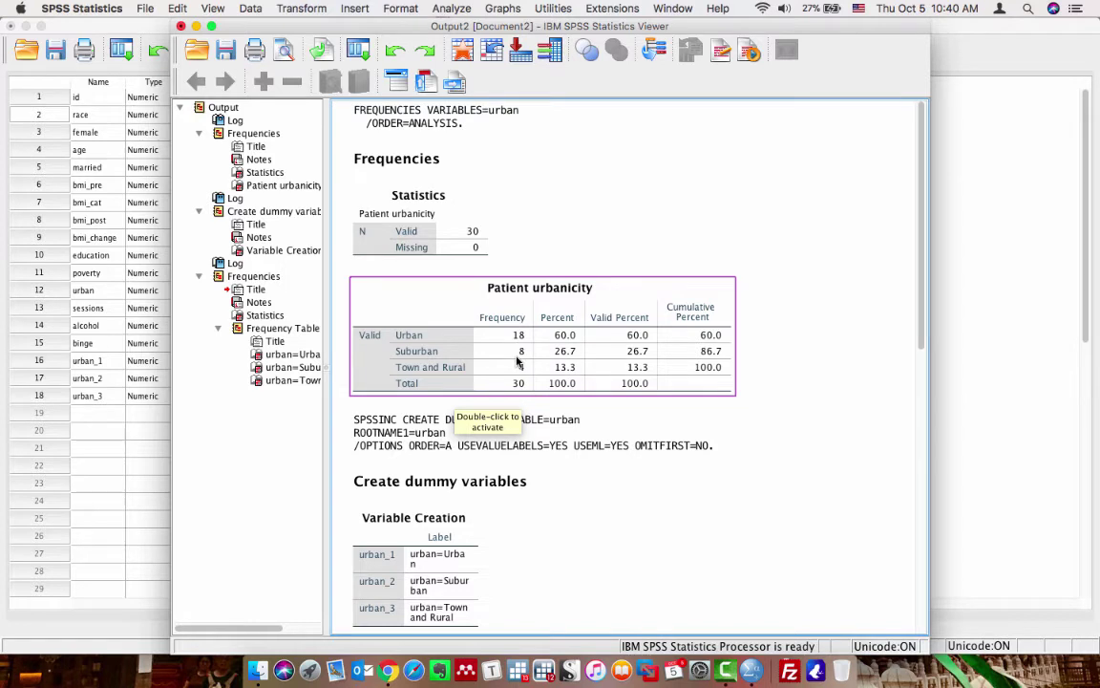
pyautogui.scroll(-12, 517, 361)
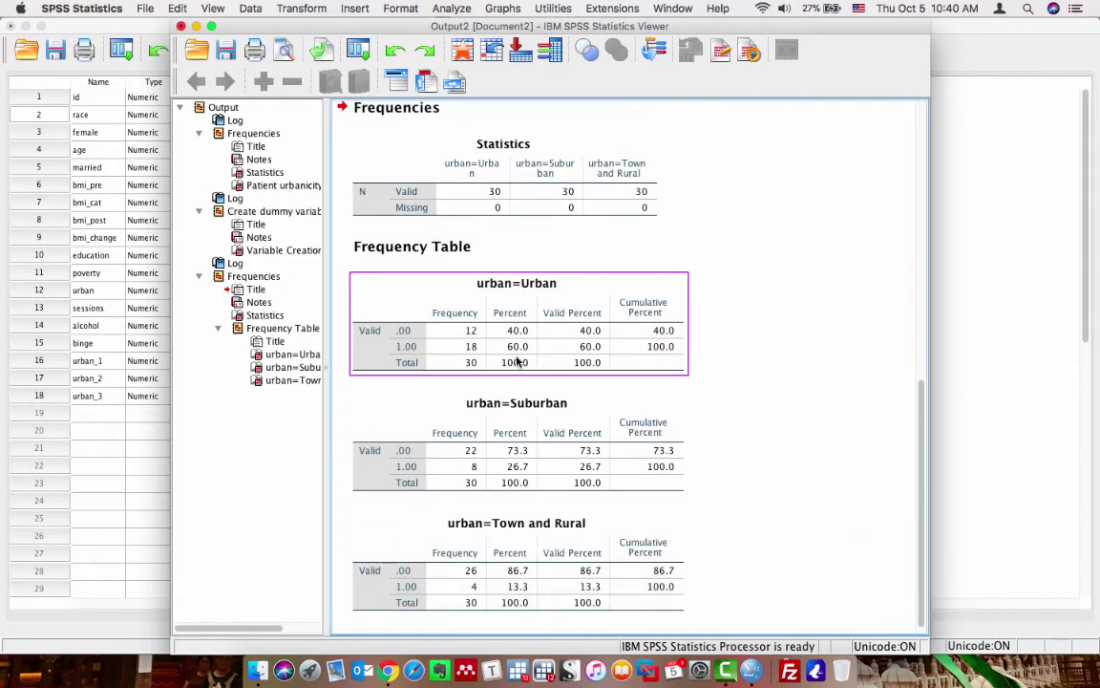
pyautogui.scroll(-1, 517, 360)
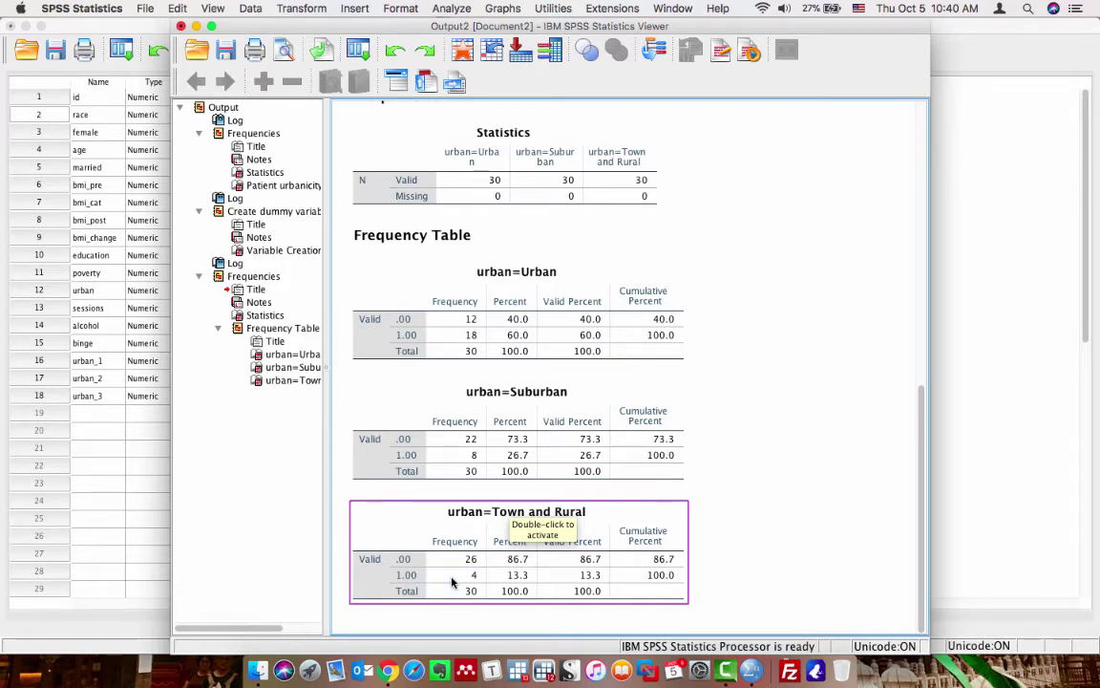
pyautogui.scroll(10, 453, 582)
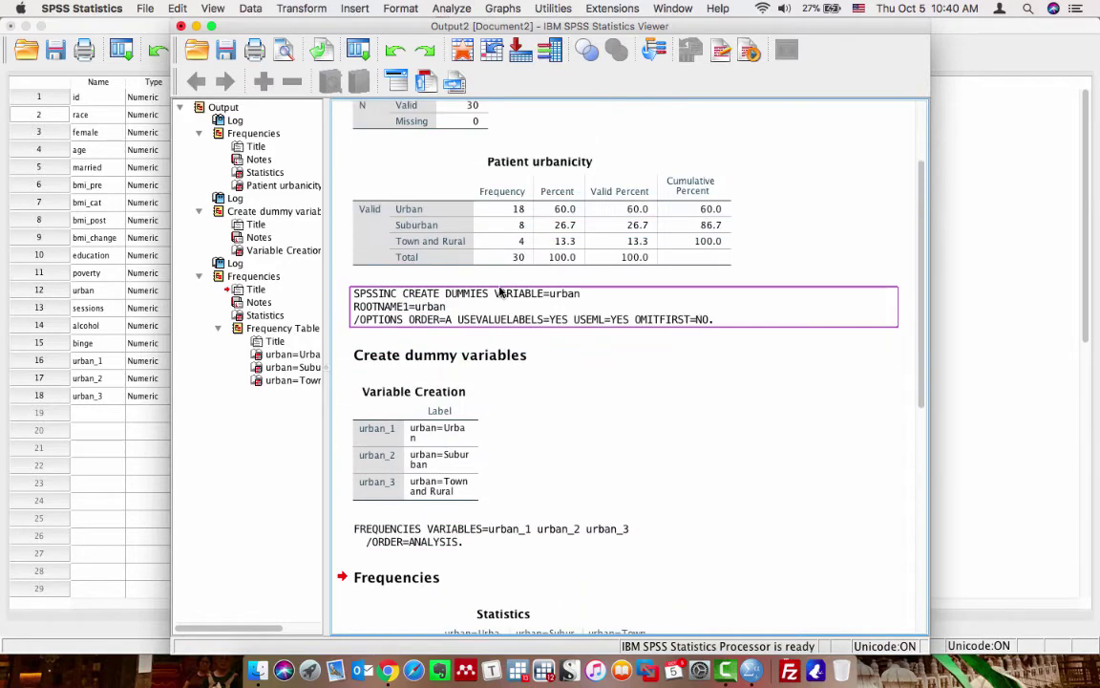
pyautogui.scroll(3, 498, 291)
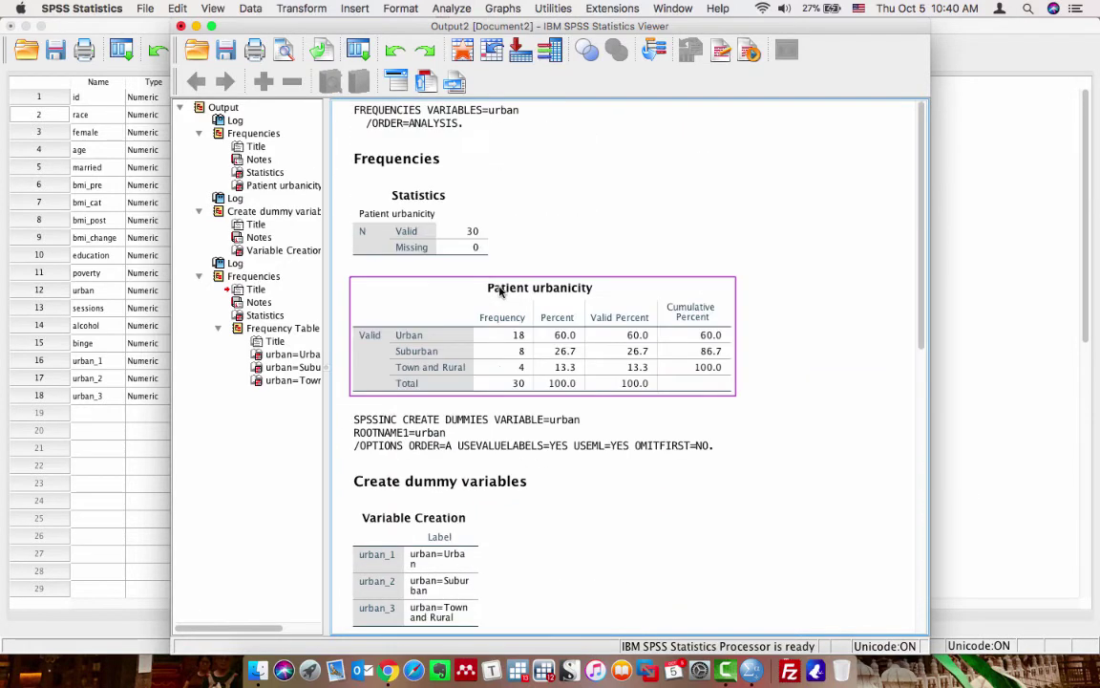
# Return to the Data Editor and start a linear regression with Patient BMI pre-intervention as the dependent variable
pyautogui.click(106, 636)
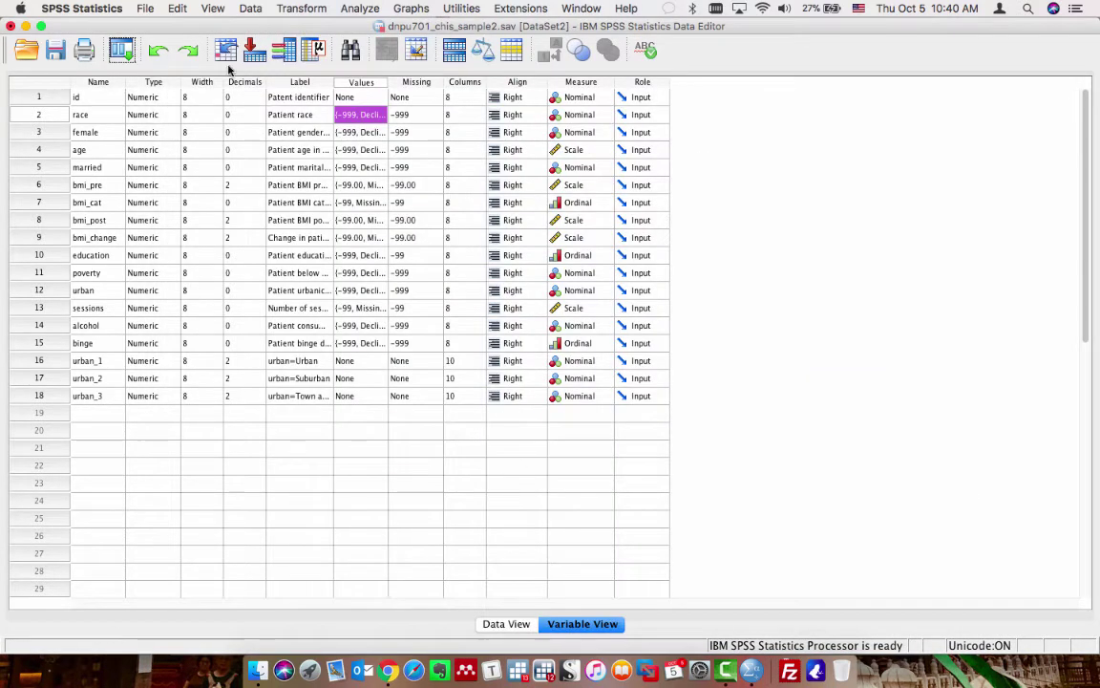
pyautogui.click(360, 8)
pyautogui.moveTo(380, 42)
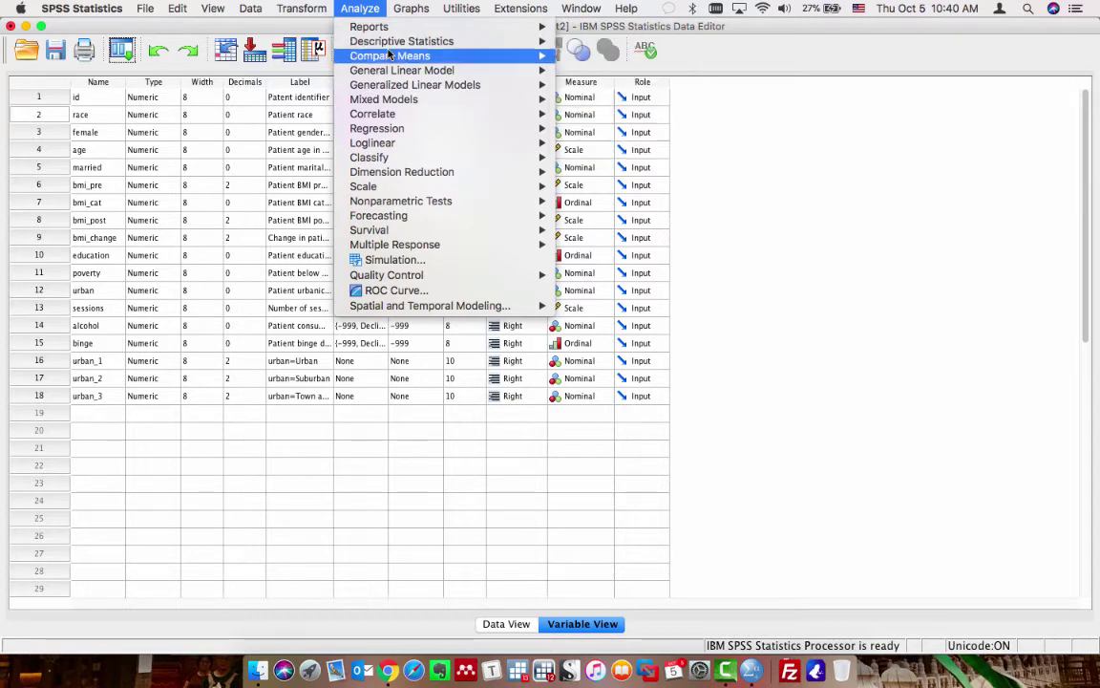
pyautogui.moveTo(368, 126)
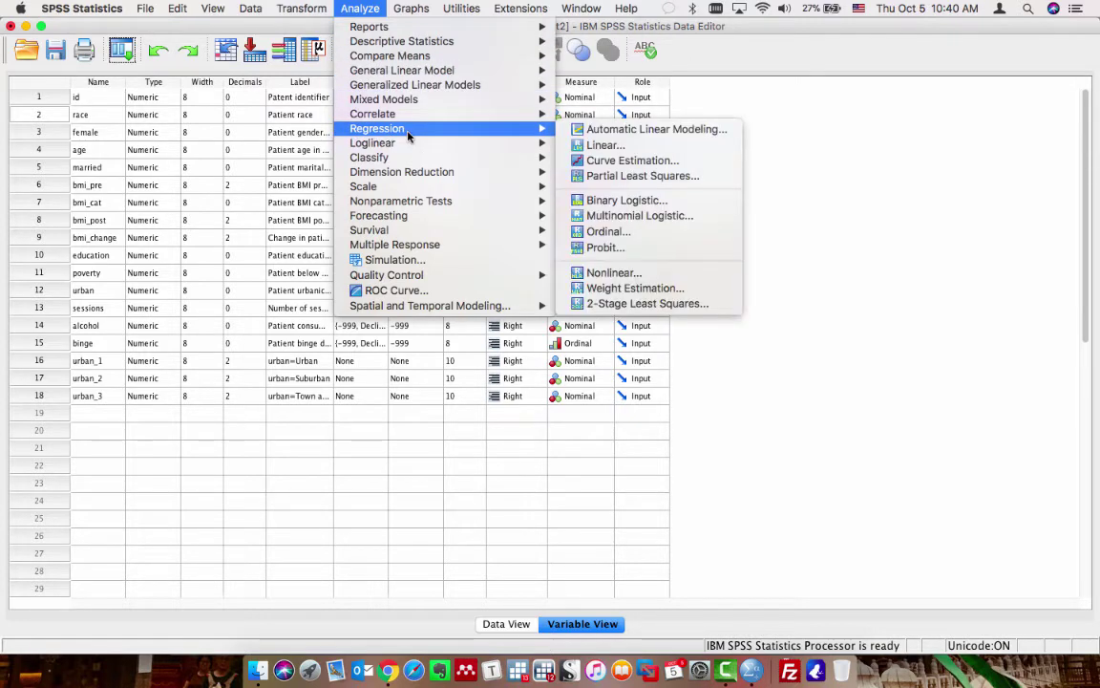
pyautogui.click(603, 146)
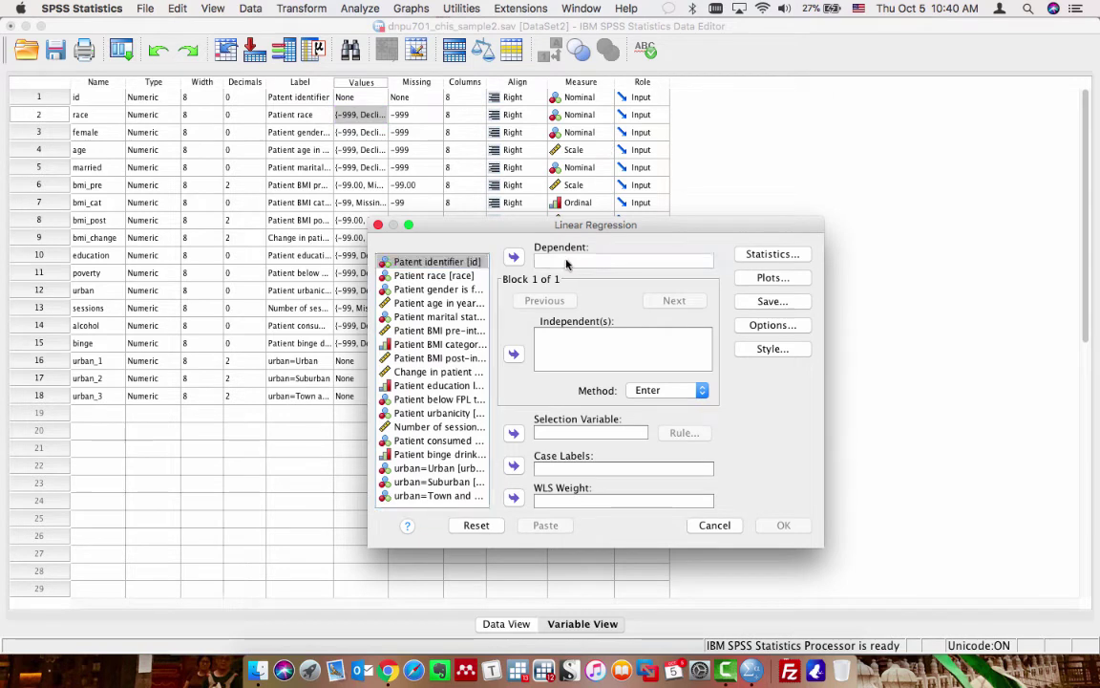
pyautogui.click(449, 330)
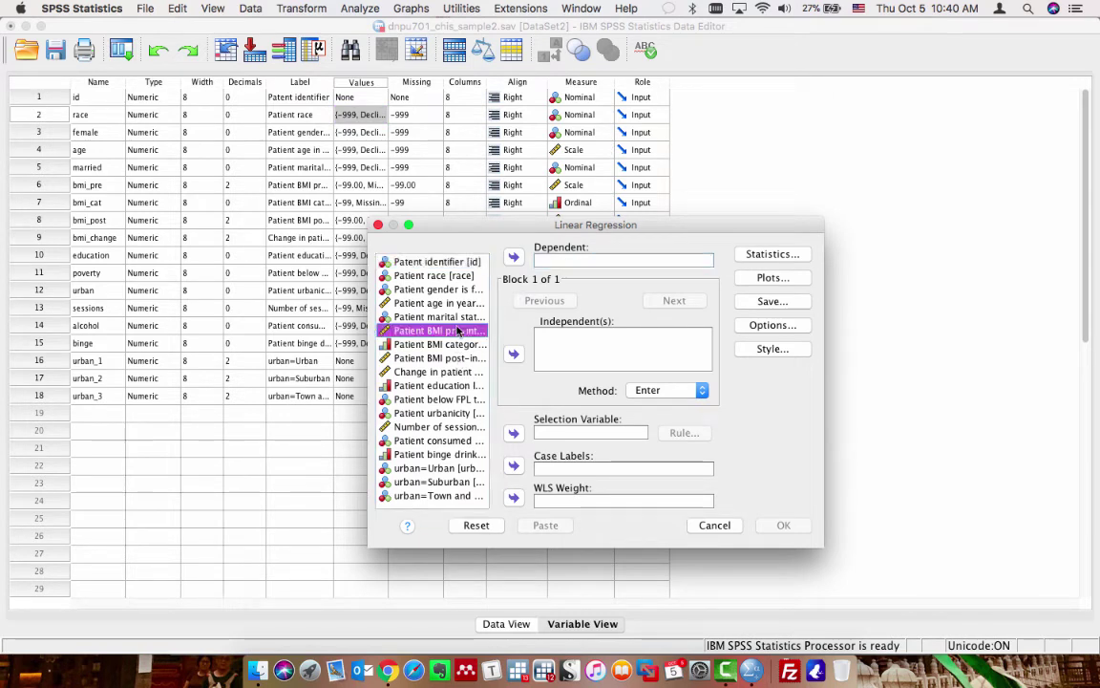
pyautogui.click(513, 257)
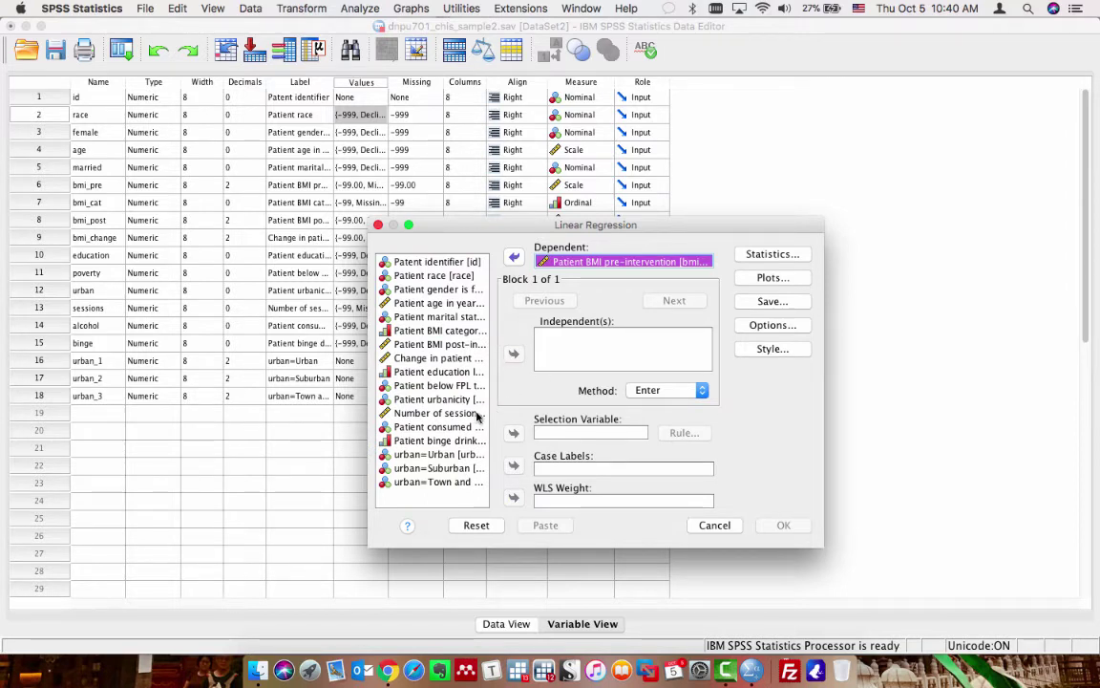
# Run the regression with Patient education level [education] as the only independent variable and check its Coefficients table
pyautogui.click(457, 372)
pyautogui.click(514, 355)
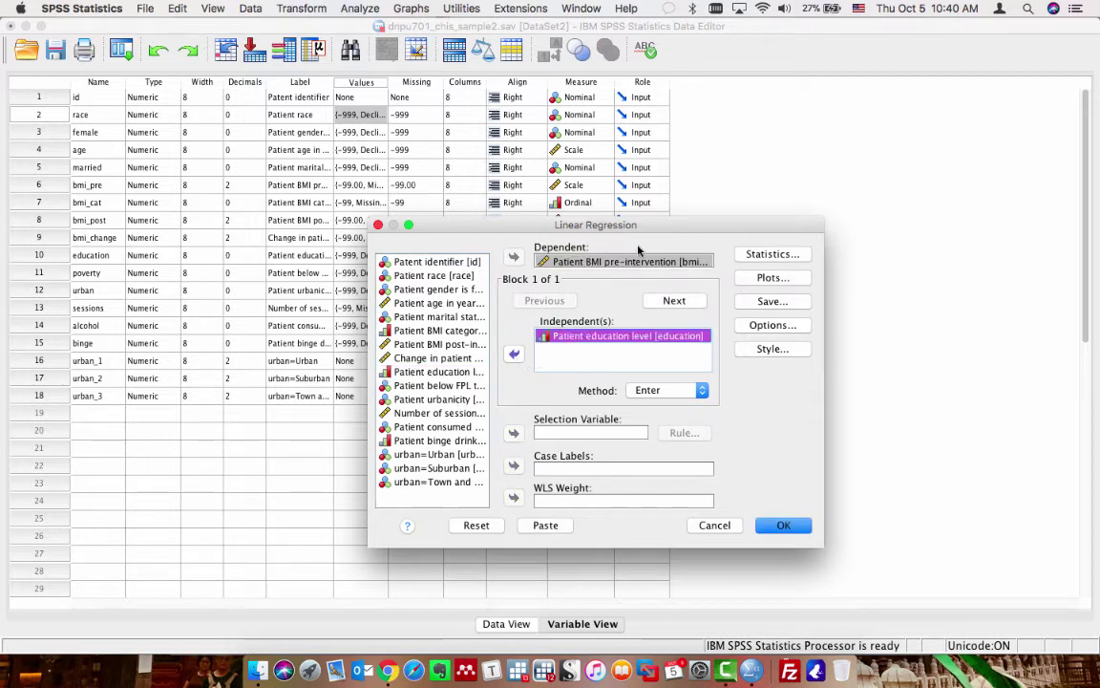
pyautogui.click(627, 337)
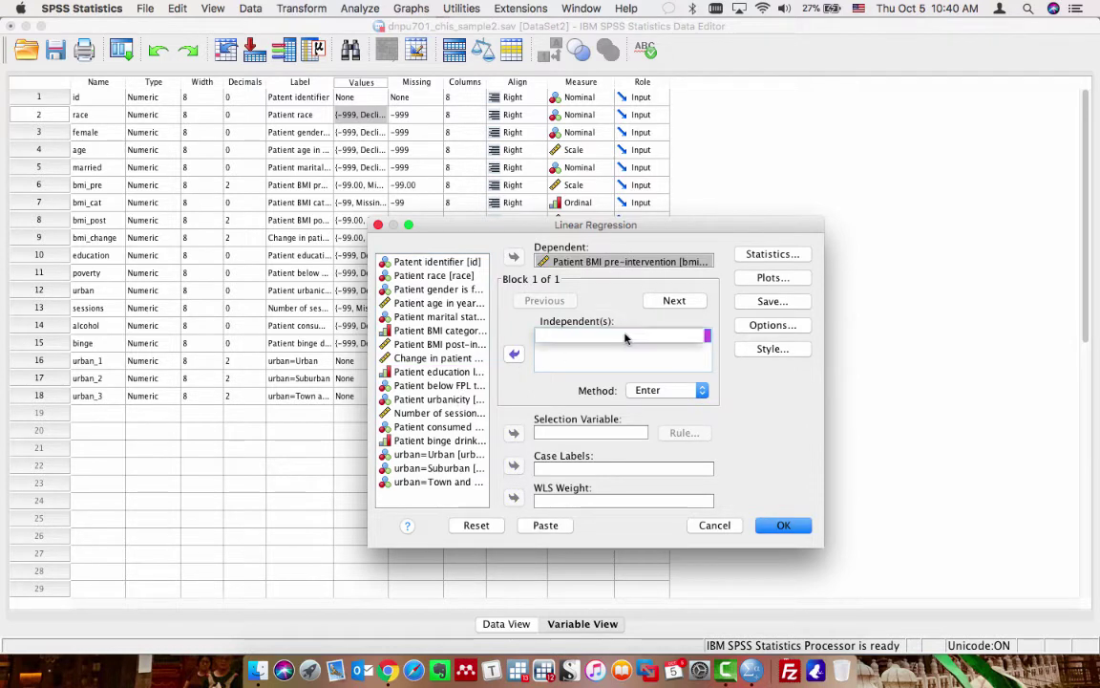
pyautogui.click(783, 526)
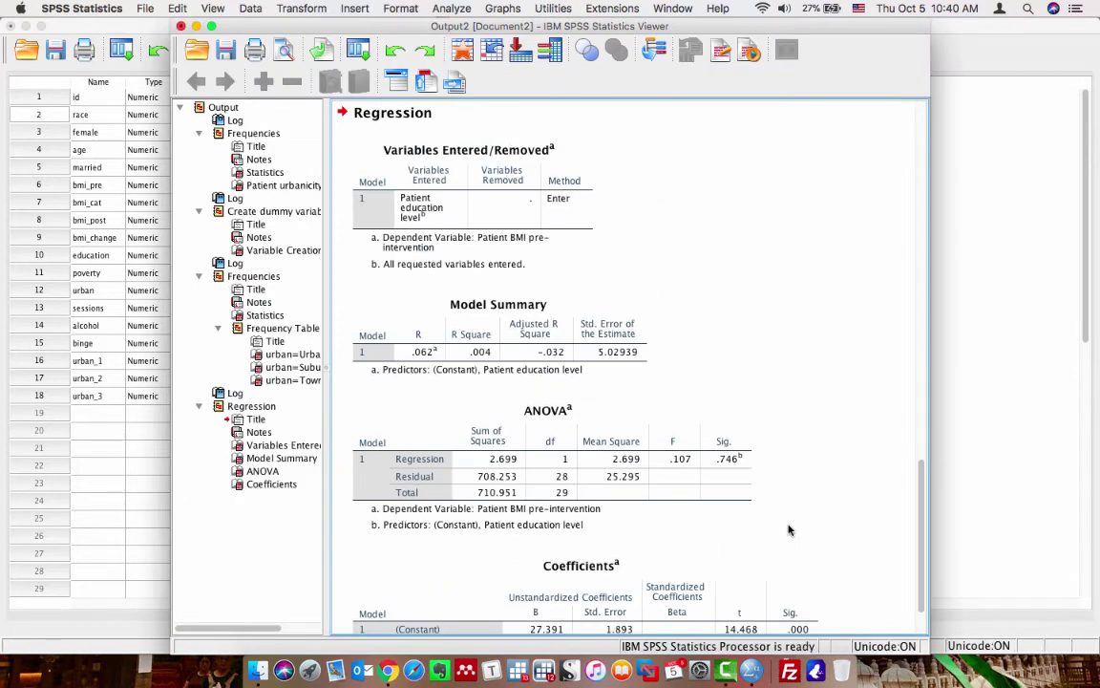
pyautogui.scroll(-1, 788, 529)
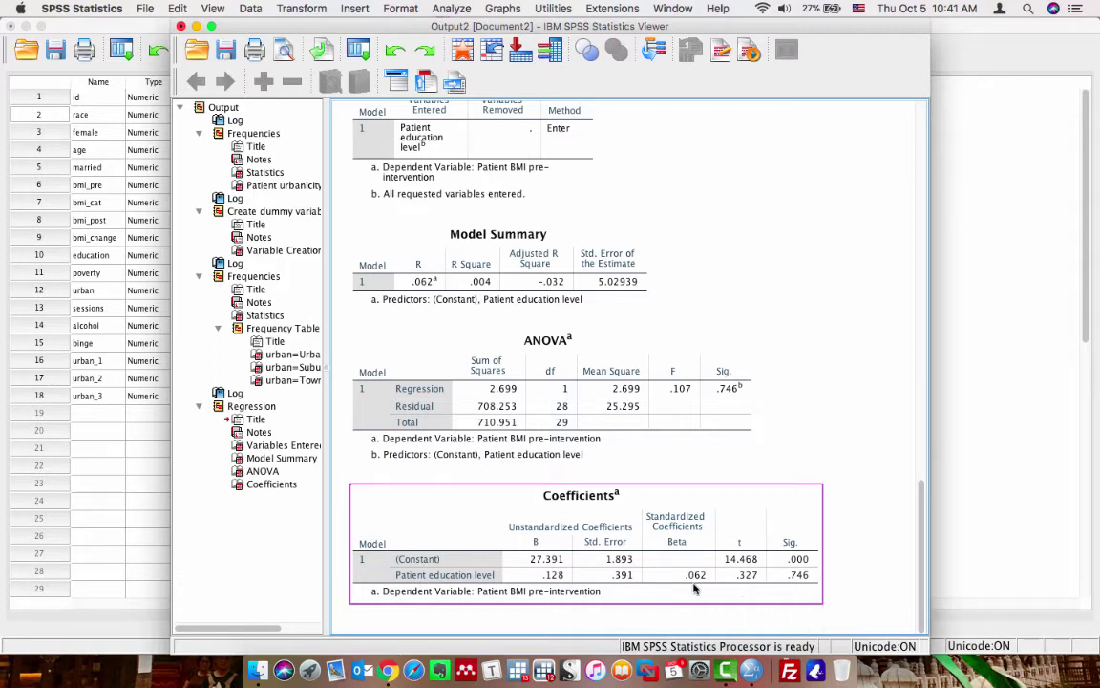
pyautogui.click(630, 315)
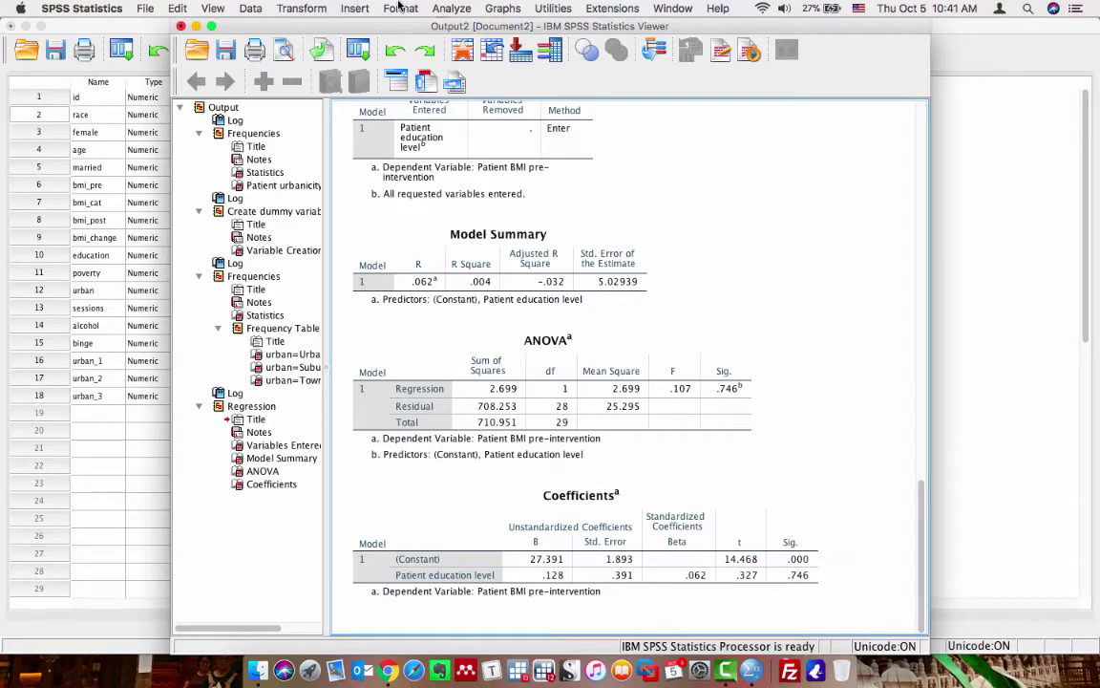
# Rerun the linear regression with Patient gender is female [female] added as a predictor and review the ANOVA, Model Summary and Coefficients tables
pyautogui.click(451, 8)
pyautogui.moveTo(474, 131)
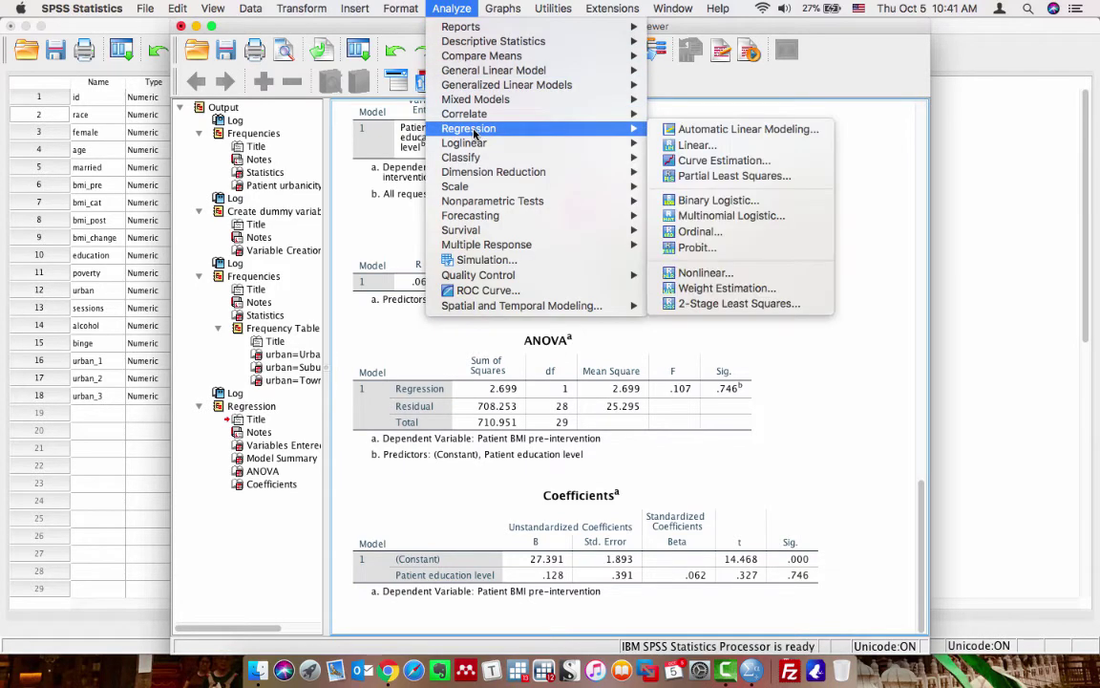
pyautogui.click(673, 146)
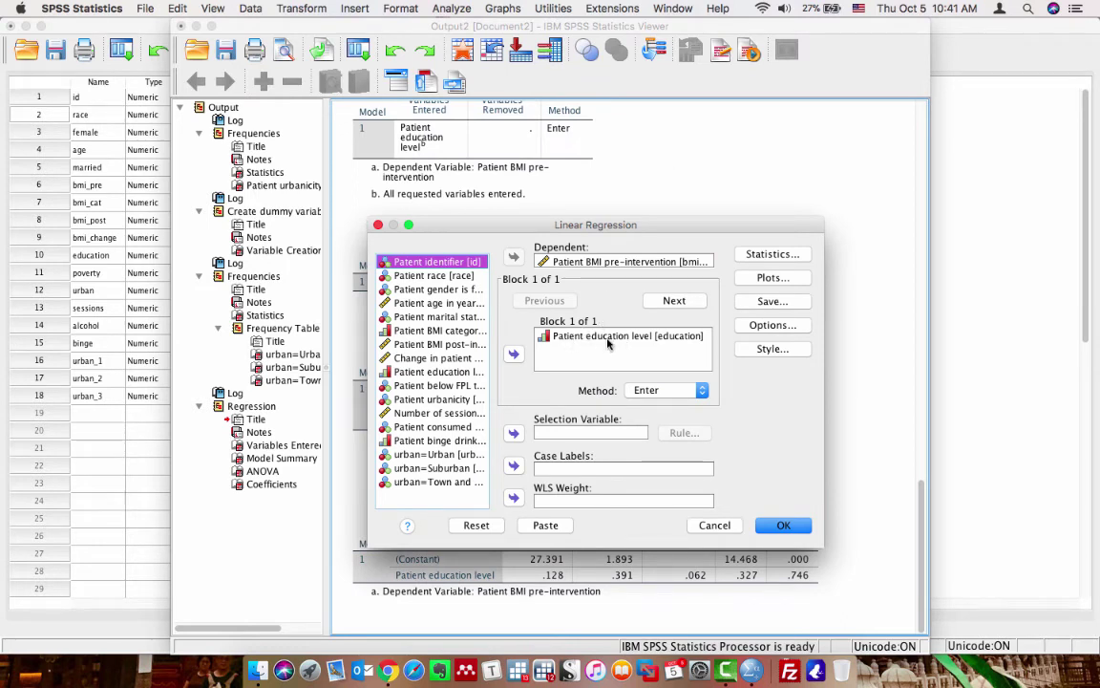
pyautogui.click(477, 304)
pyautogui.click(437, 289)
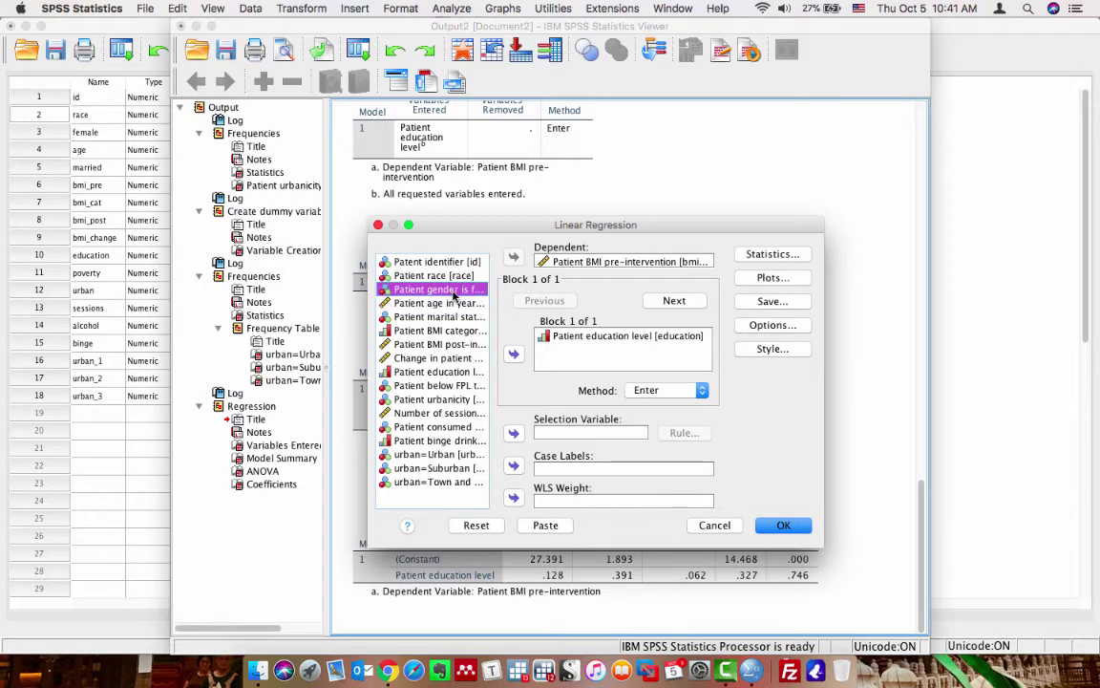
pyautogui.click(514, 354)
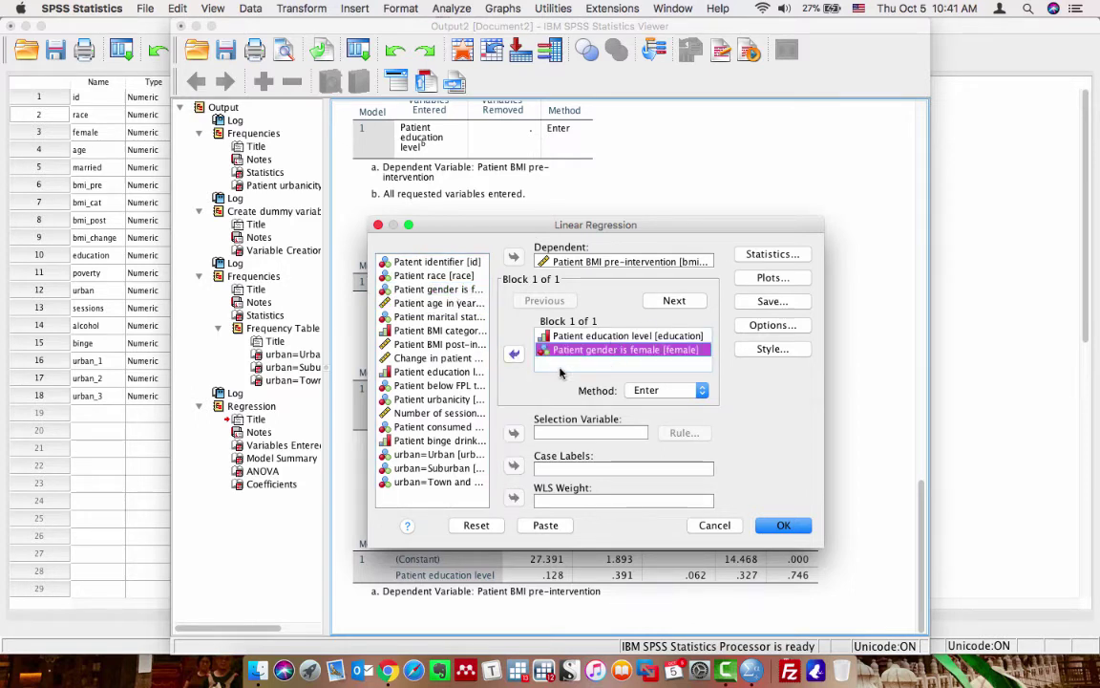
pyautogui.click(778, 526)
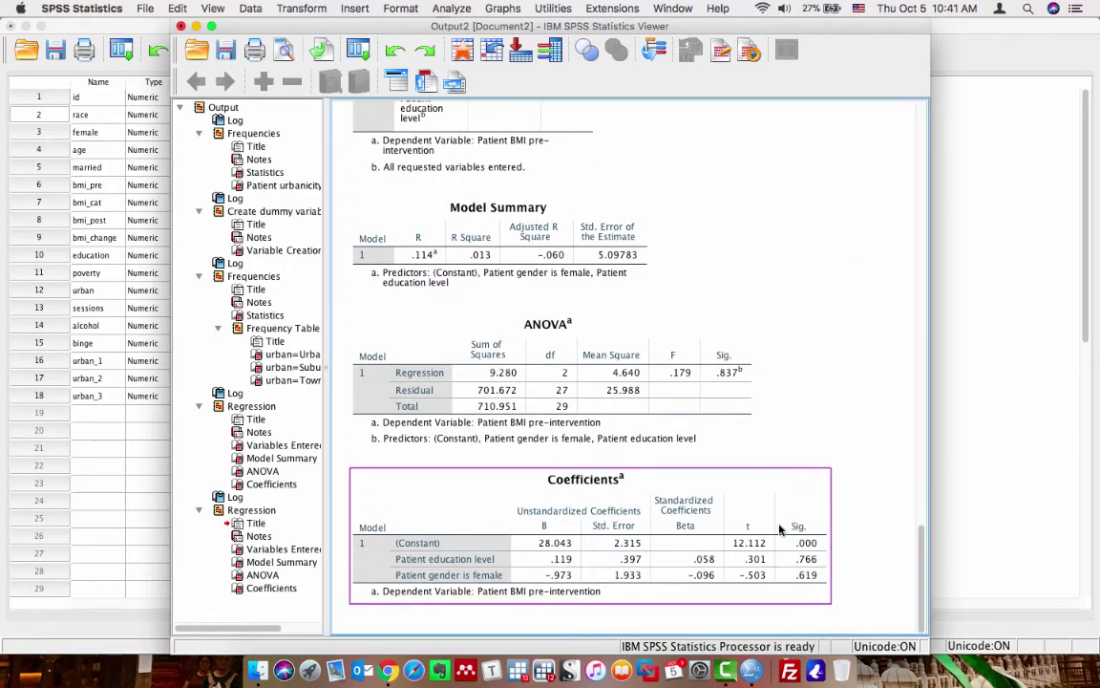
pyautogui.click(573, 382)
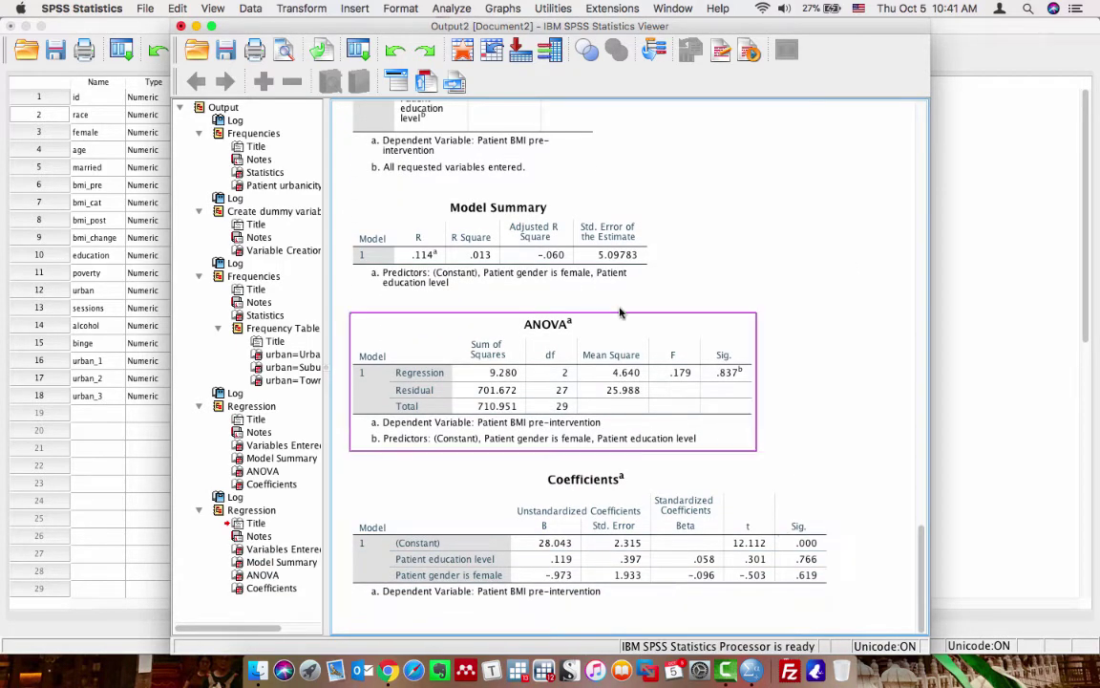
pyautogui.click(435, 240)
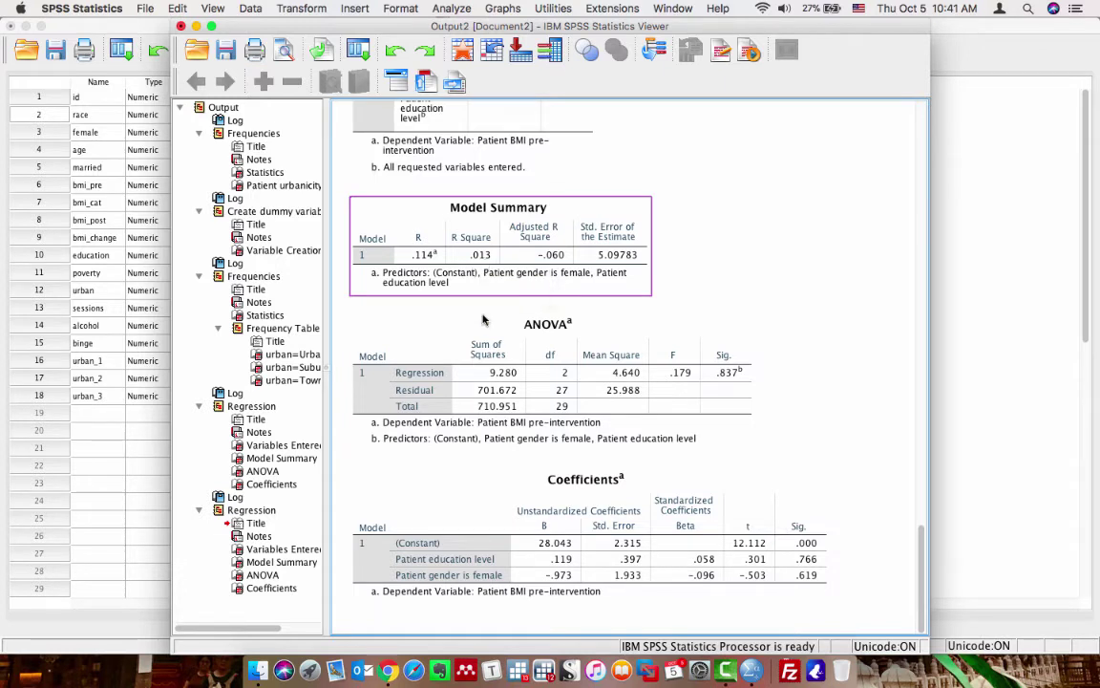
pyautogui.click(454, 511)
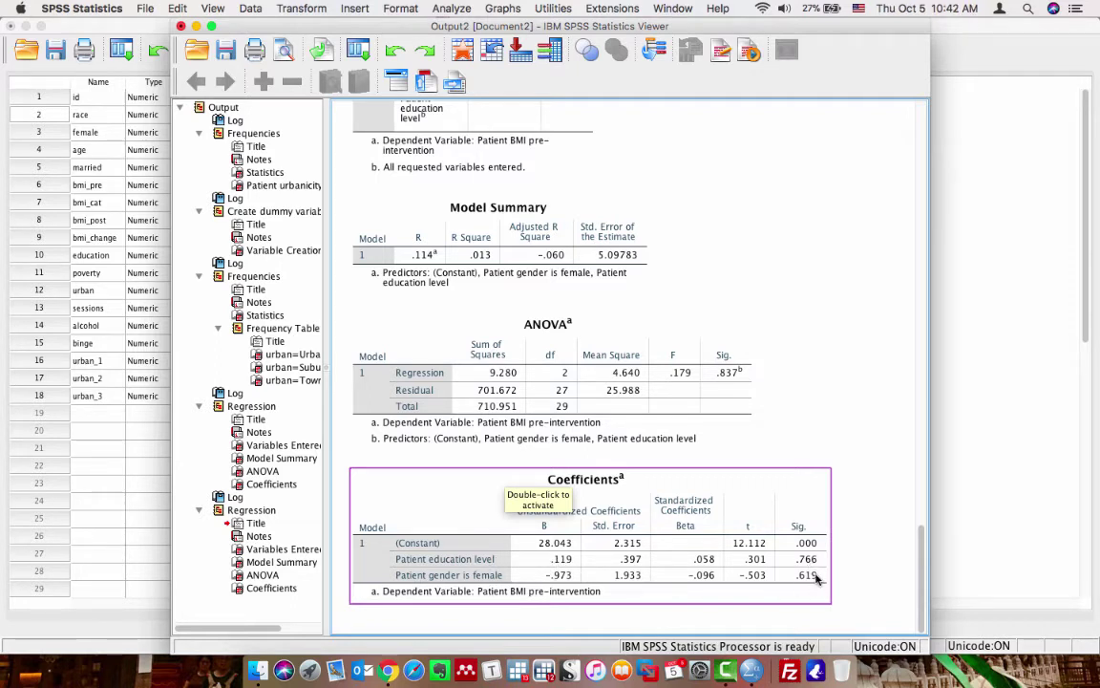
# Rerun the linear regression with the dummies urban_1 and urban_2 added as predictors, leaving out urban_3, and check the output tables
pyautogui.click(451, 8)
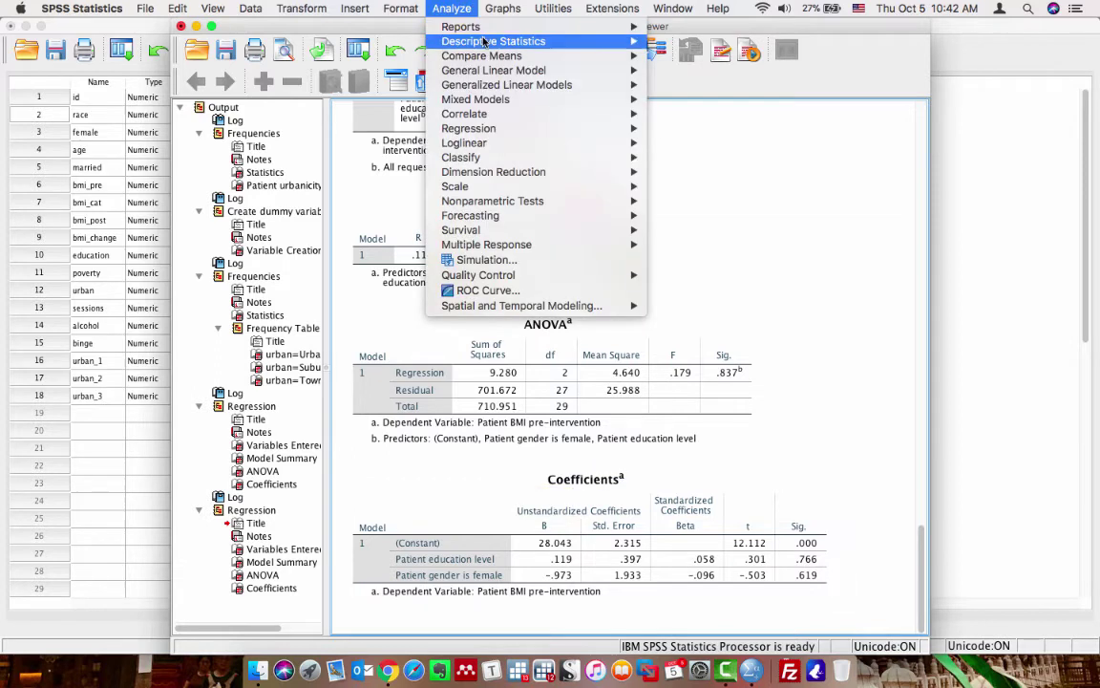
pyautogui.moveTo(507, 128)
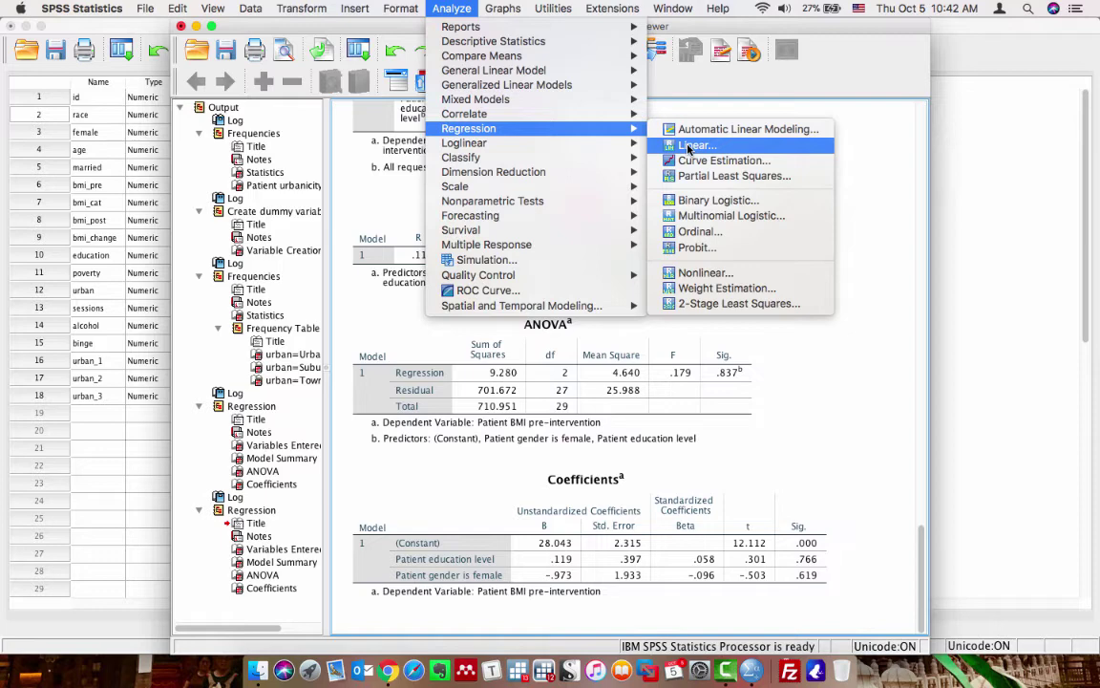
pyautogui.click(688, 146)
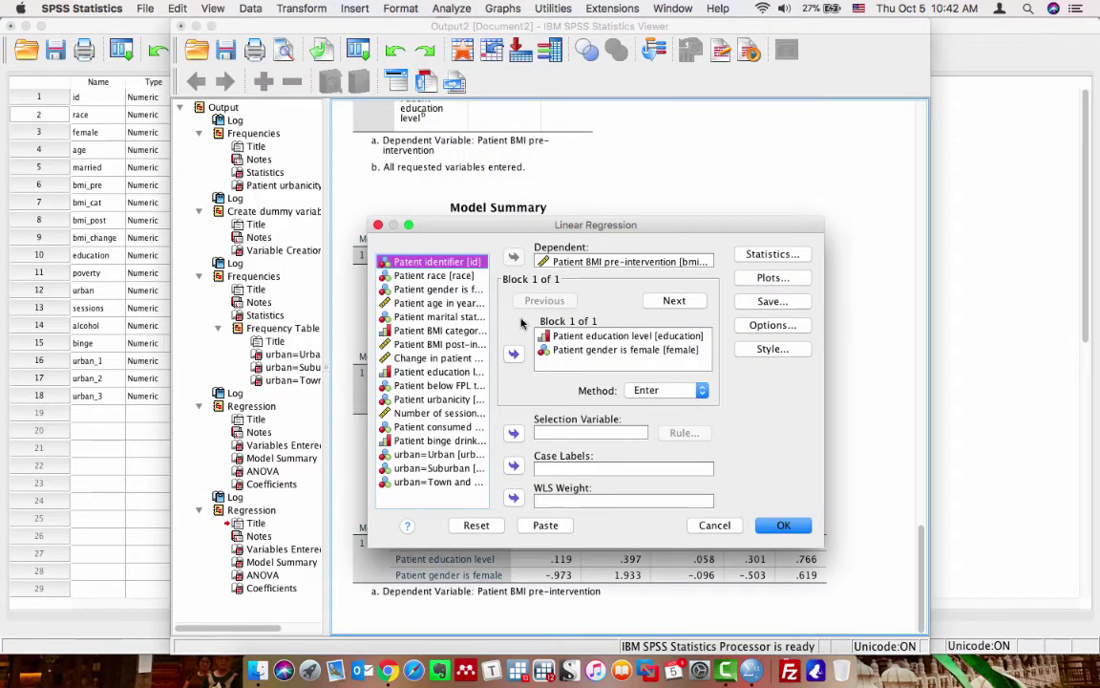
pyautogui.click(439, 455)
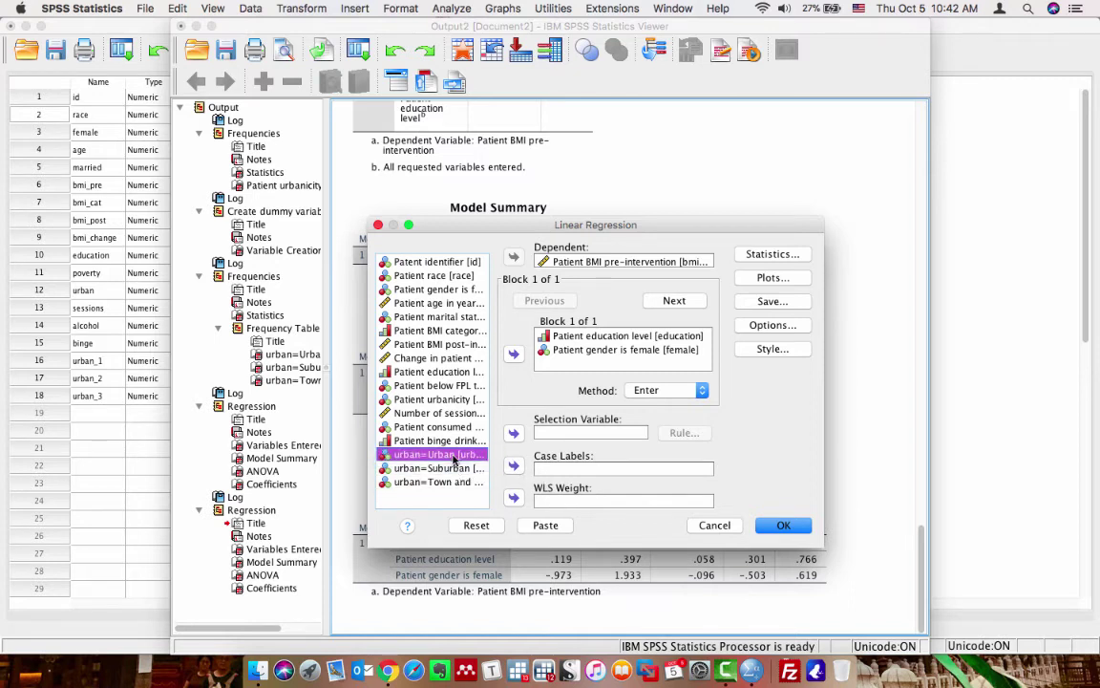
pyautogui.hotkey('shift', 'Down')
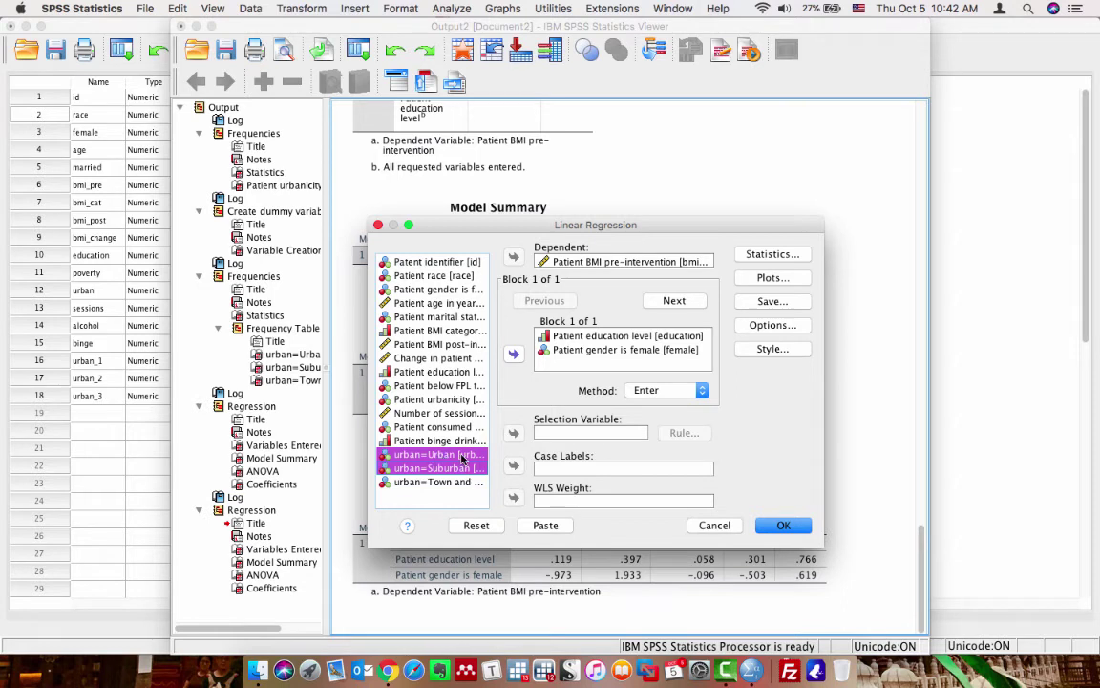
pyautogui.click(515, 354)
pyautogui.scroll(-2, 621, 353)
pyautogui.scroll(2, 621, 353)
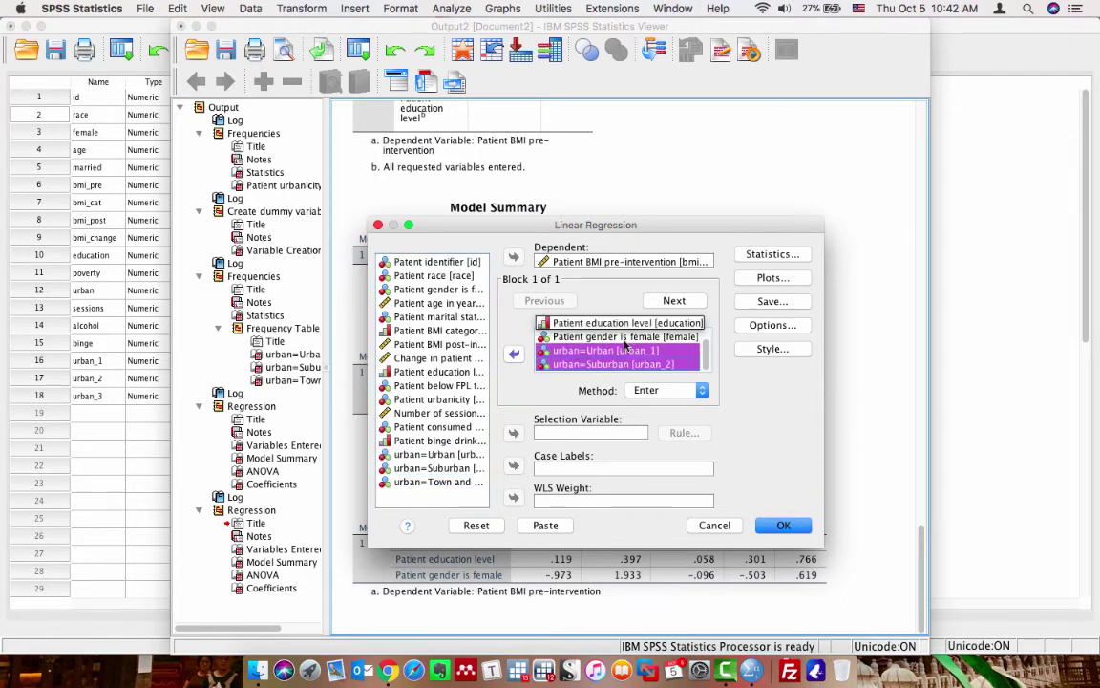
pyautogui.scroll(-2, 642, 363)
pyautogui.click(779, 524)
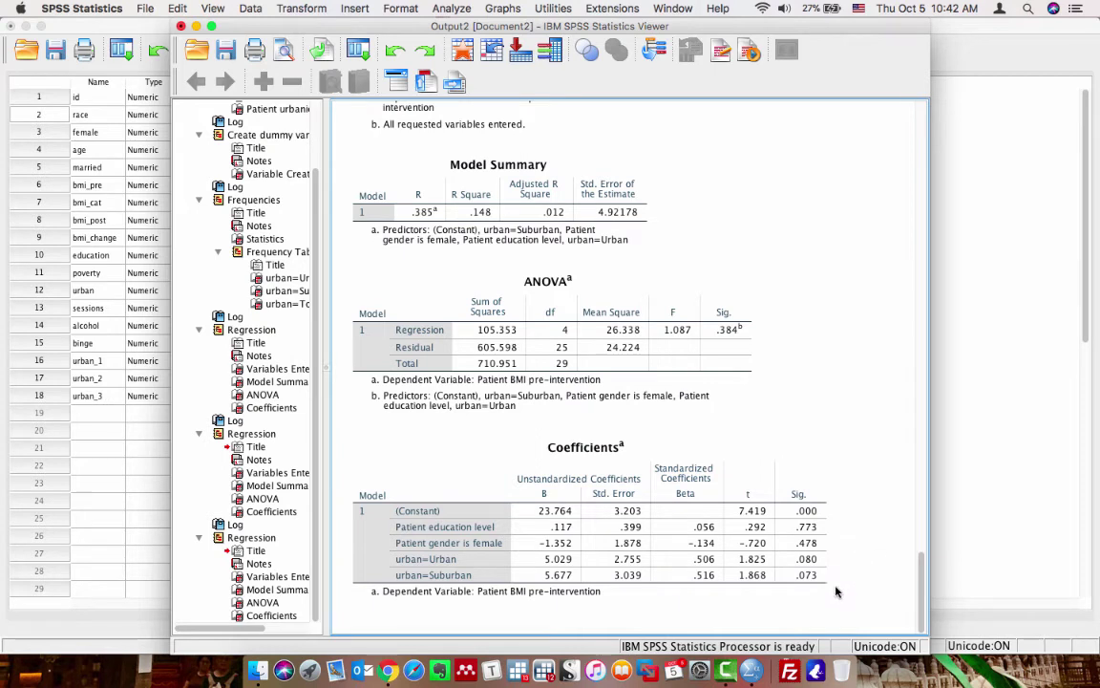
pyautogui.click(755, 533)
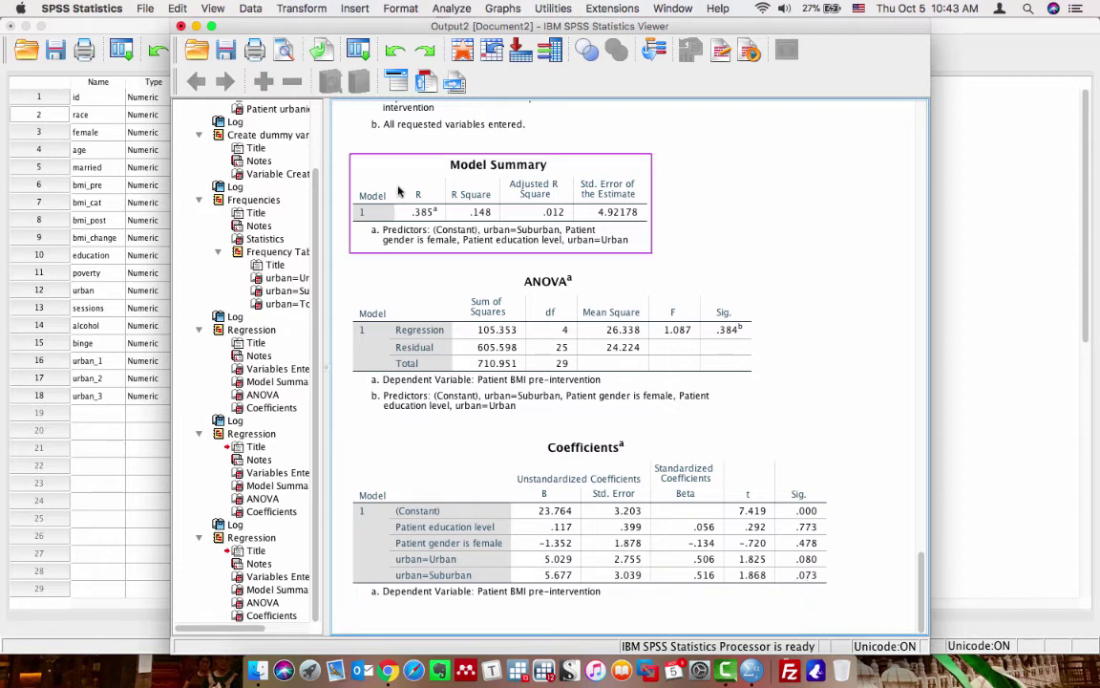
# Rerun the linear regression with Patient age in years [age] added to the independent variables
pyautogui.click(452, 7)
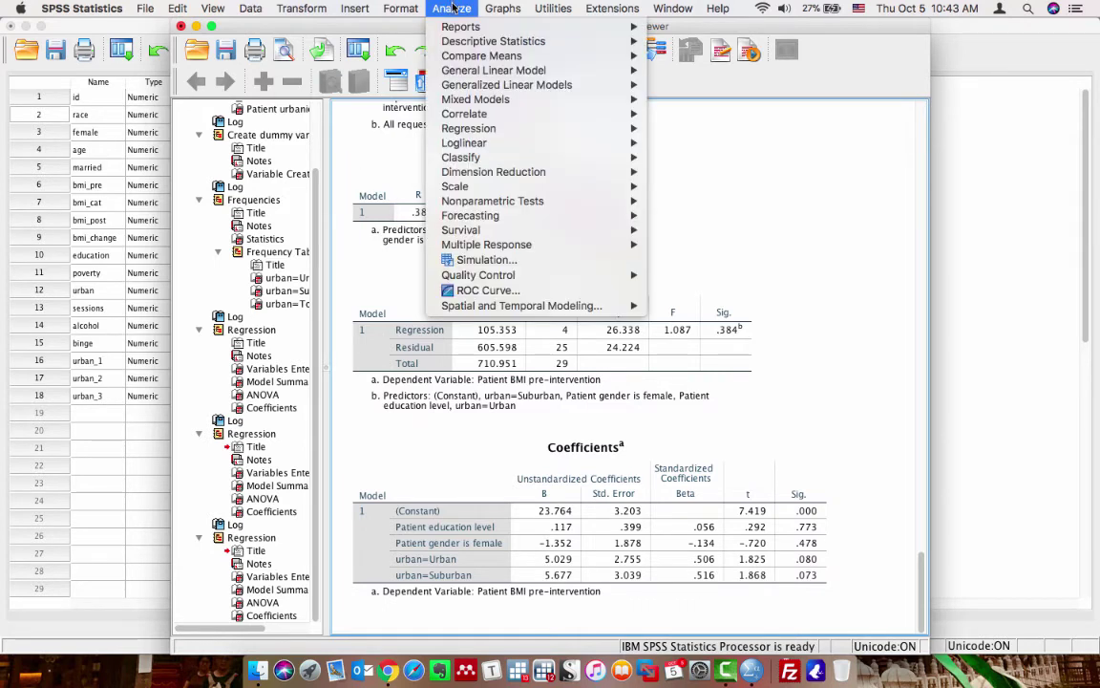
pyautogui.moveTo(473, 128)
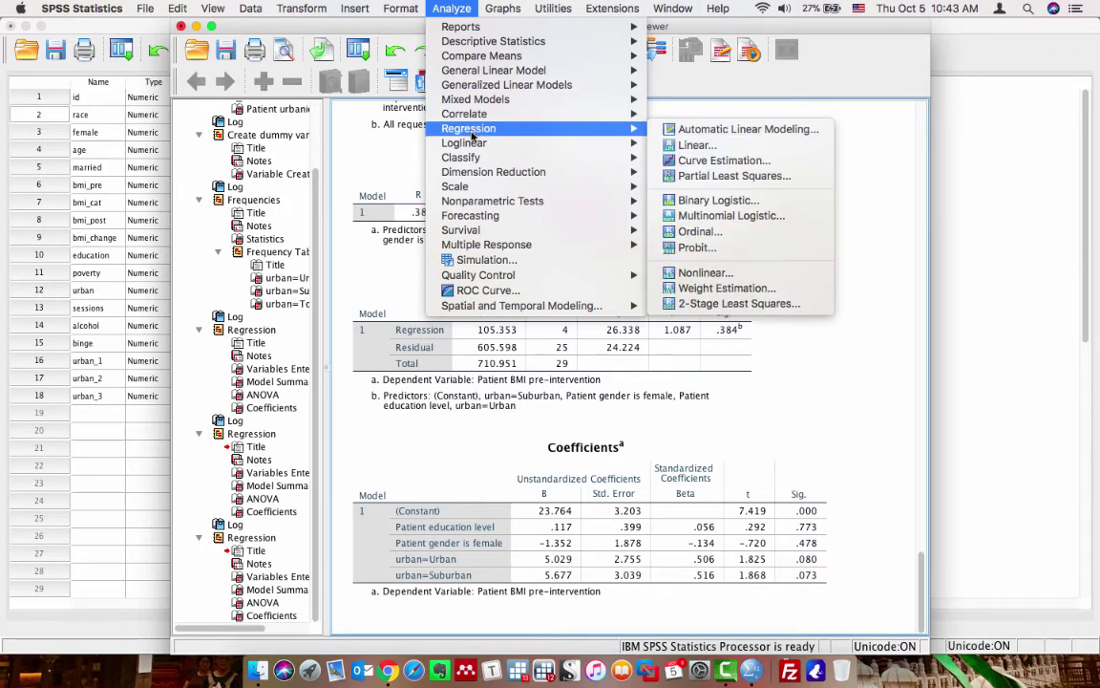
pyautogui.click(759, 151)
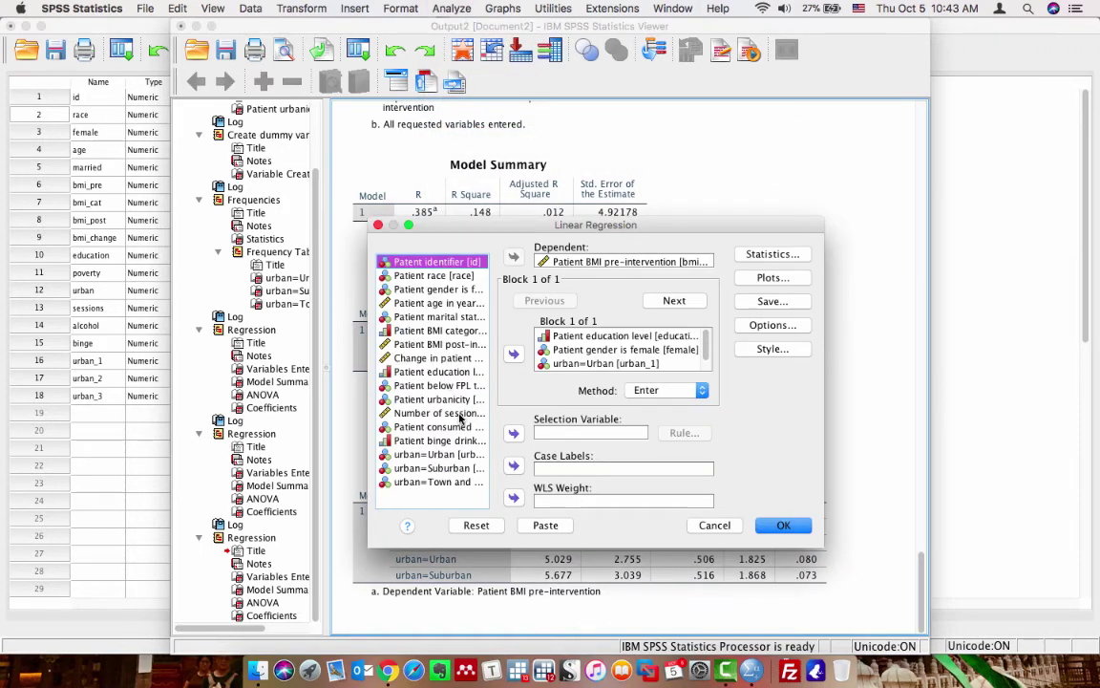
pyautogui.doubleClick(442, 304)
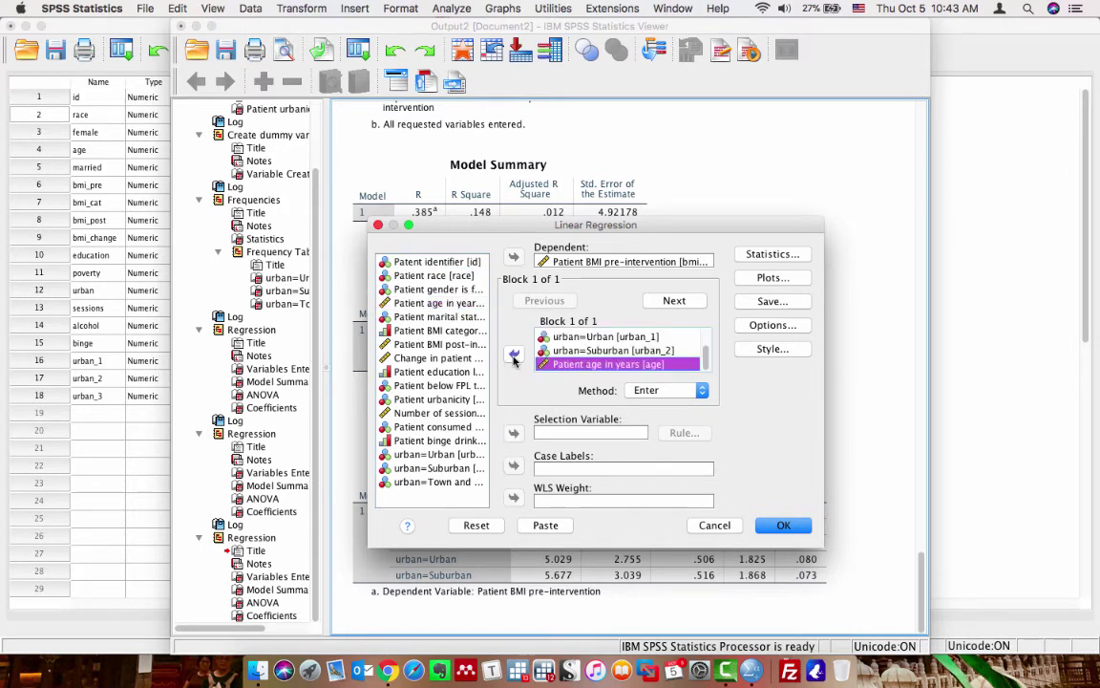
pyautogui.click(777, 524)
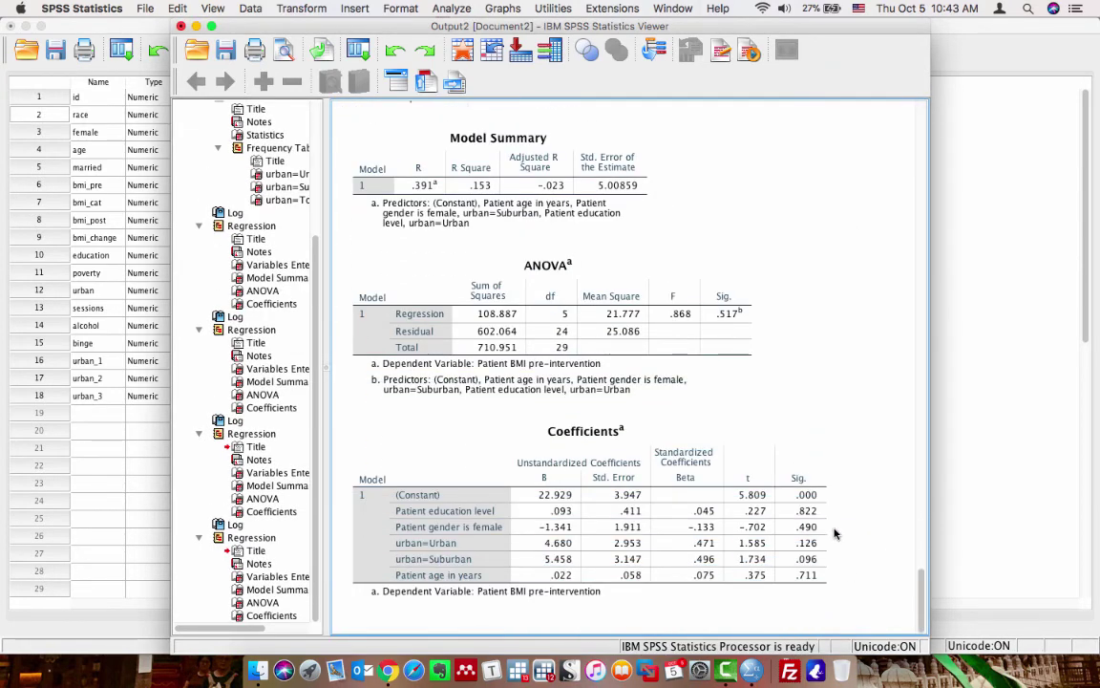
# Examine the Coefficients, Model Summary and ANOVA tables of the regression that includes patient age
pyautogui.click(806, 573)
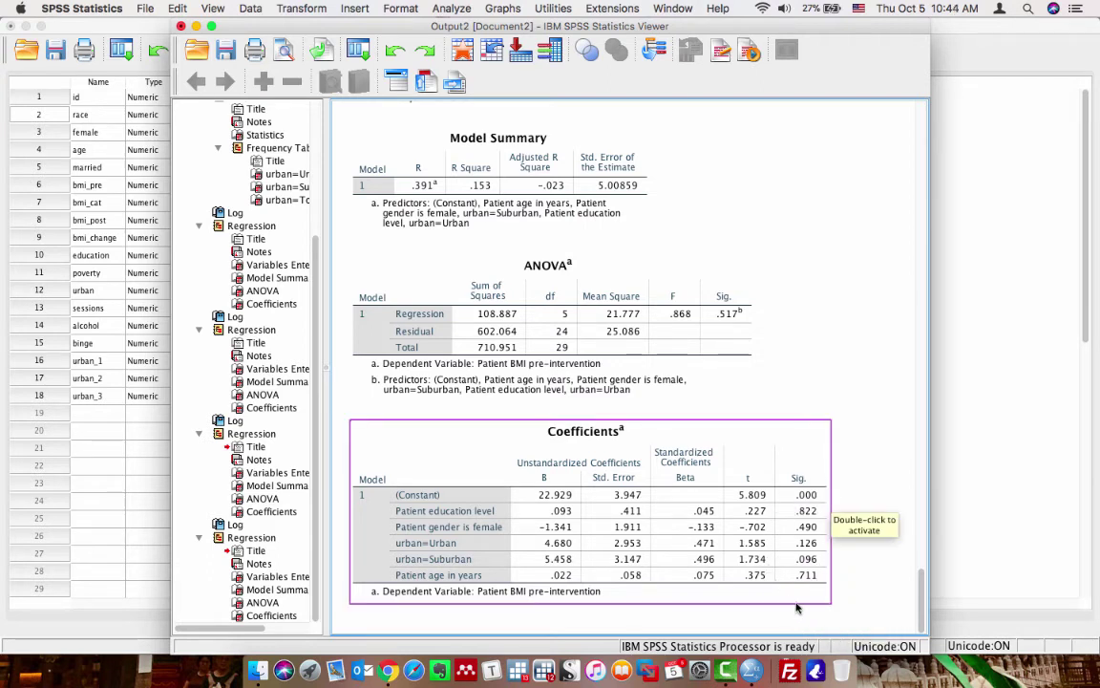
pyautogui.click(425, 188)
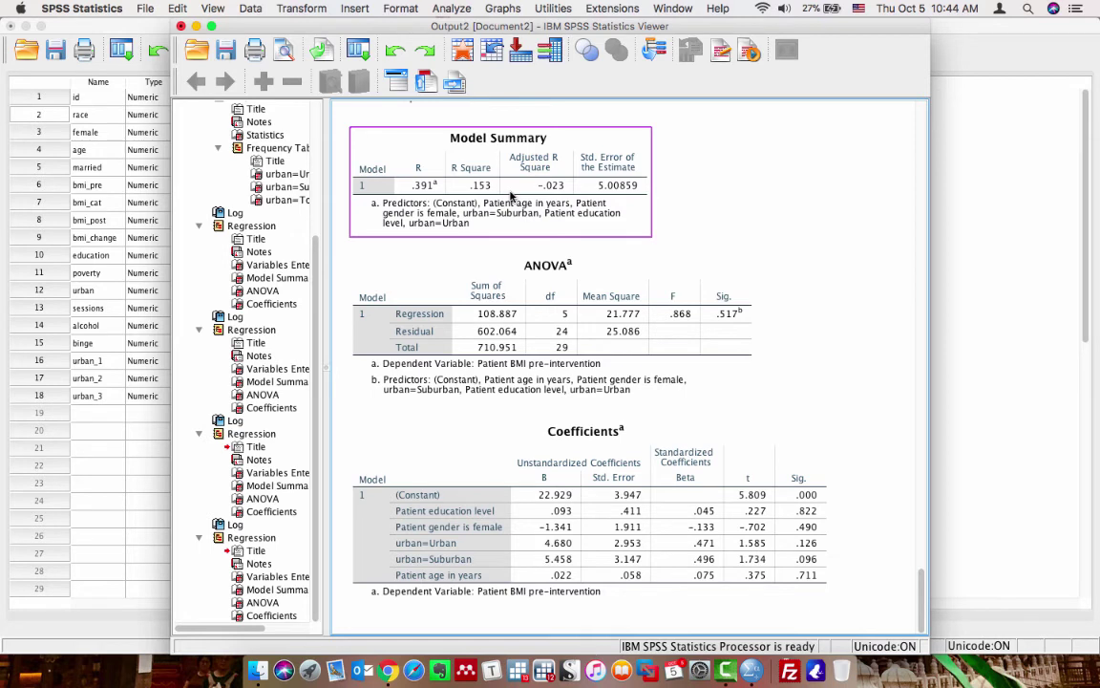
pyautogui.click(577, 421)
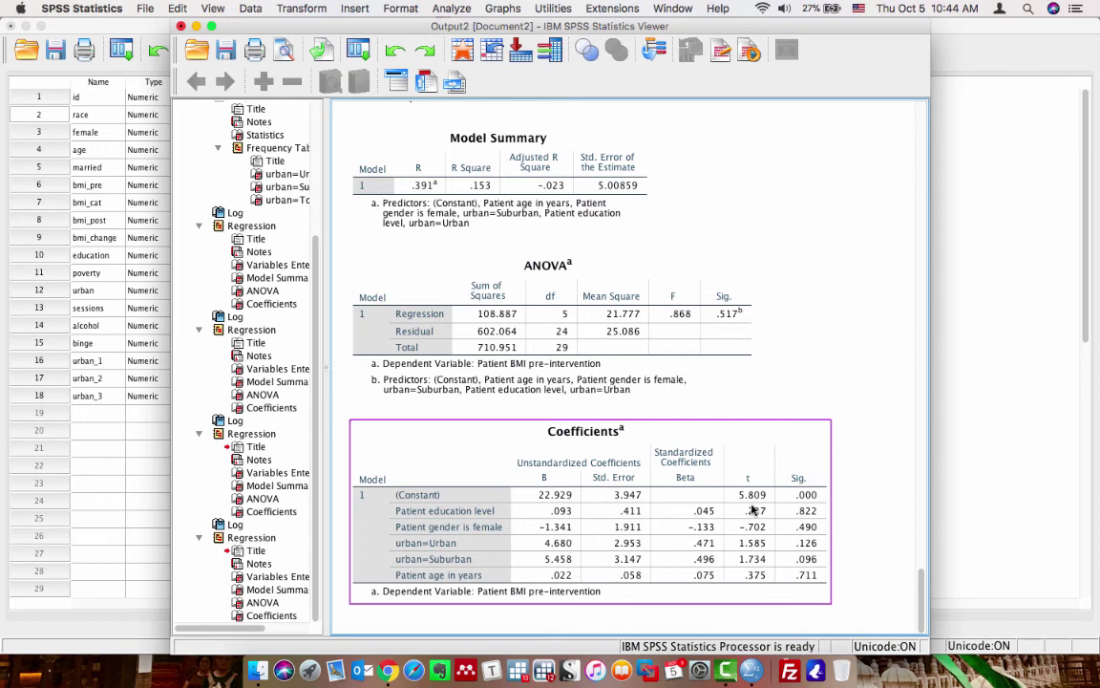
pyautogui.click(714, 273)
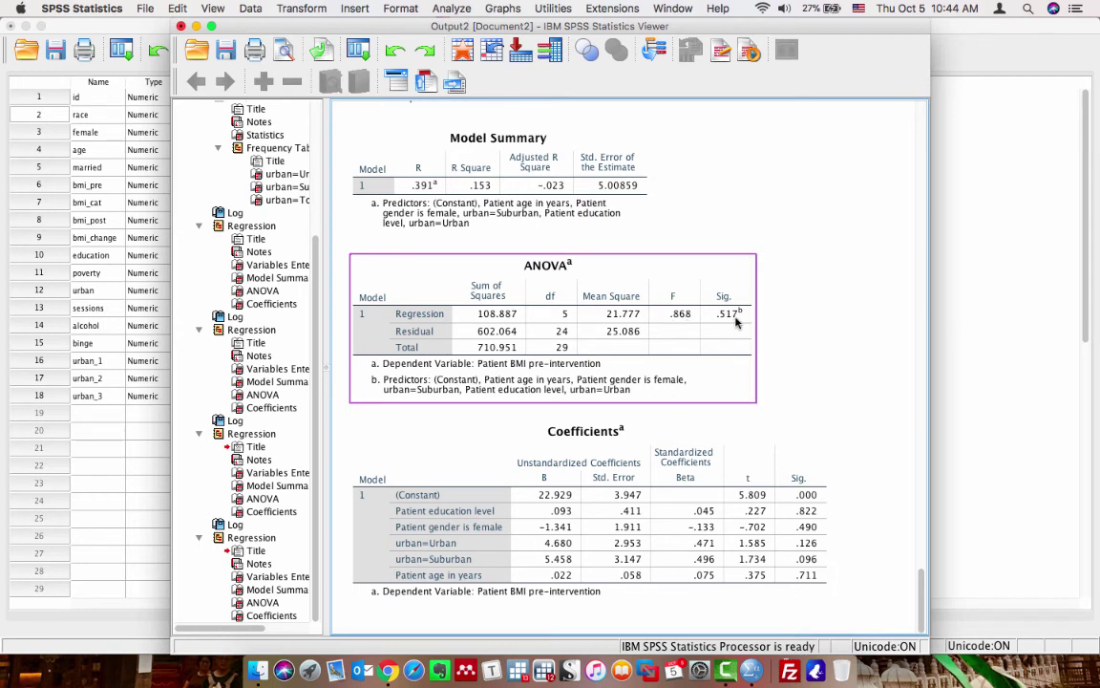
pyautogui.click(830, 359)
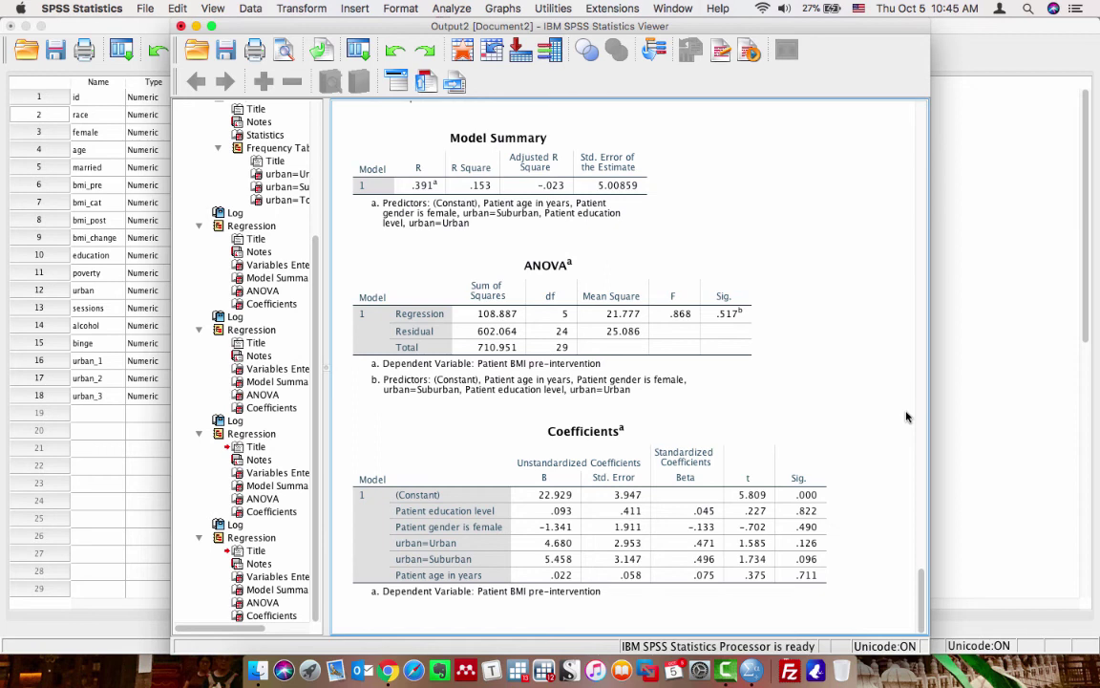
pyautogui.click(696, 480)
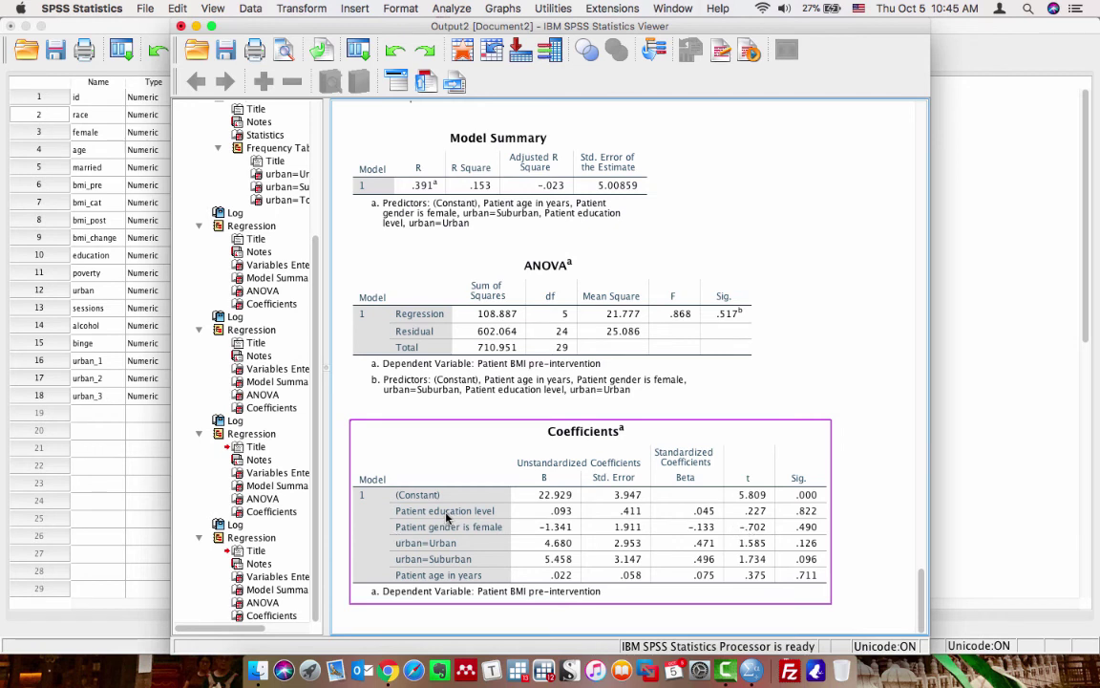